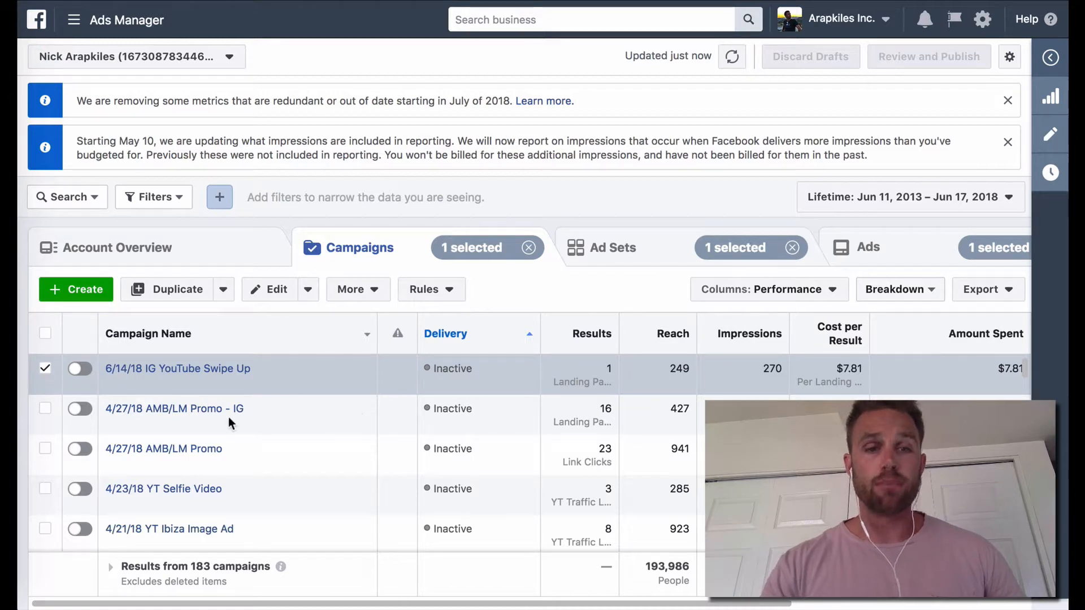
Step: Open the 4/27/18 AMB/LM Promo - IG campaign and check the cost per result of its ad set
{"action": "mouse_move", "coordinate": [195, 408]}
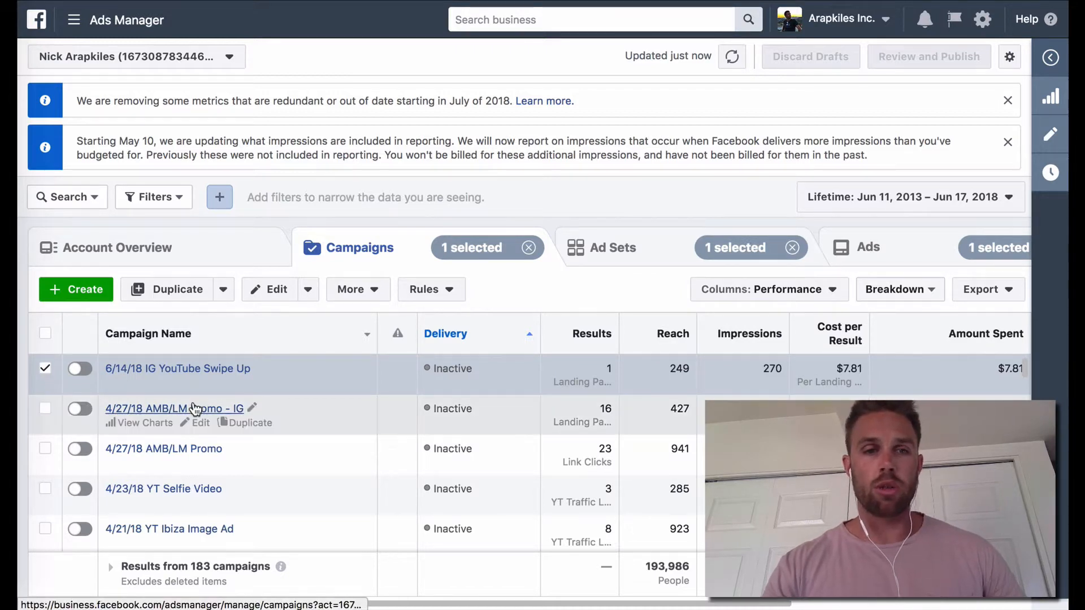
{"action": "left_click", "coordinate": [169, 409]}
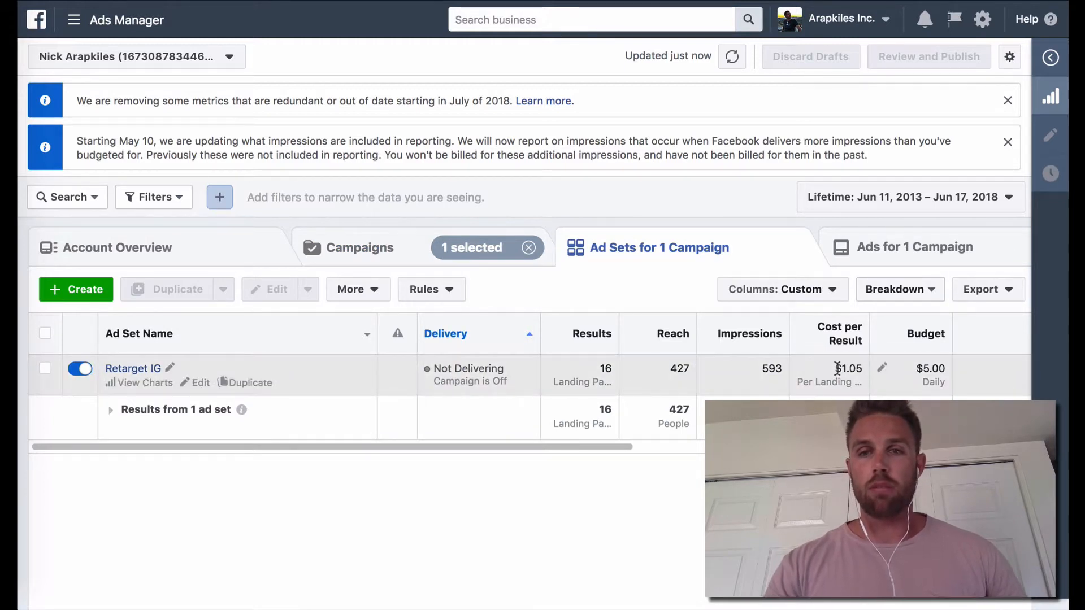
{"action": "left_click_drag", "start_coordinate": [837, 368], "coordinate": [864, 368]}
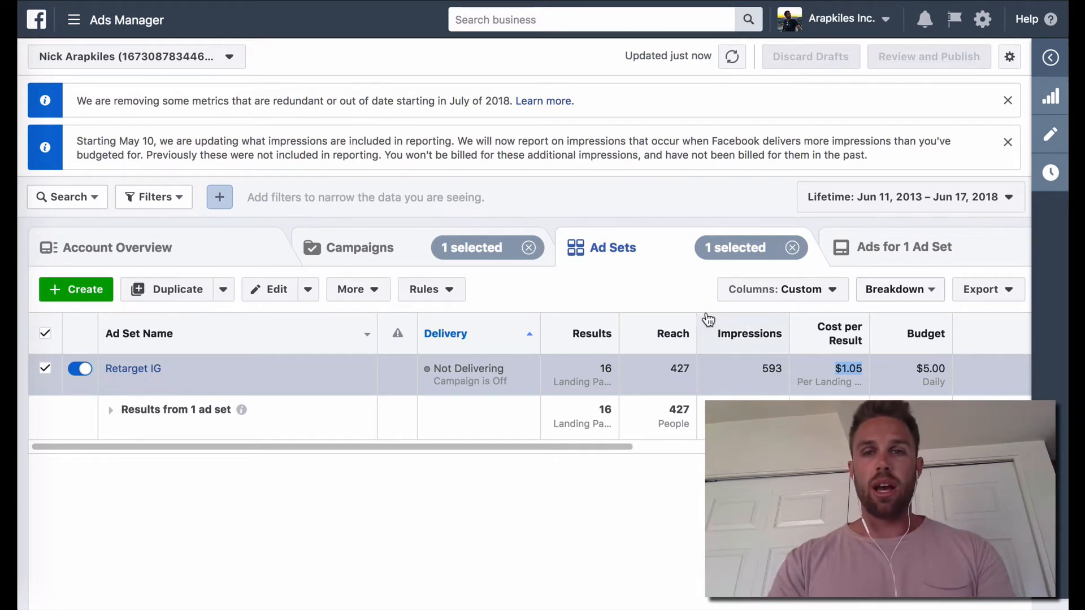
{"action": "left_click", "coordinate": [793, 363]}
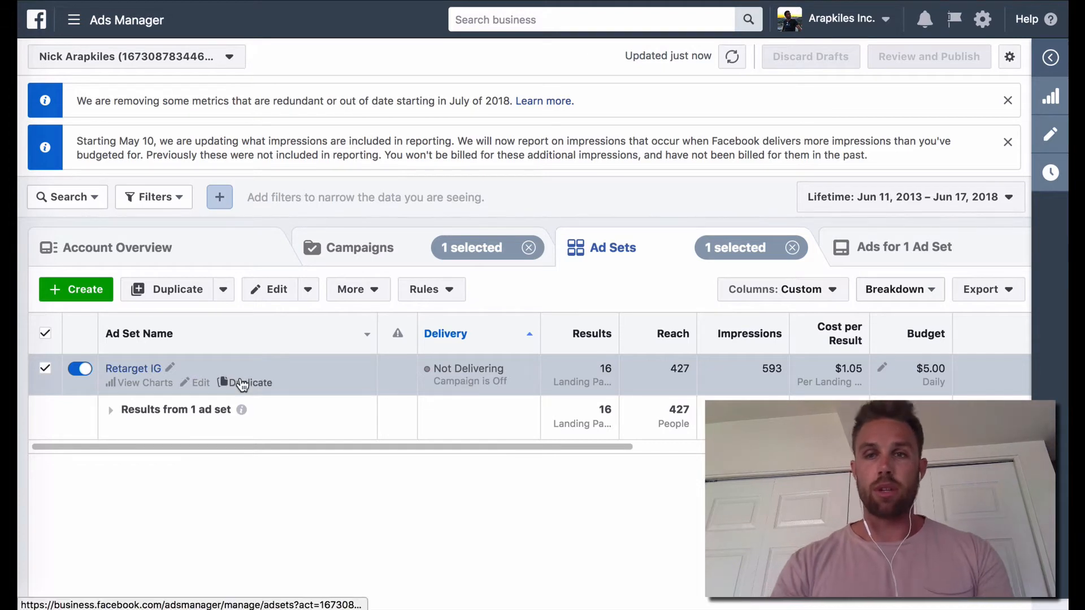
Step: Preview the Instagram Stories ad in the Retarget IG ad set, look over the whole creative and close the preview
{"action": "left_click", "coordinate": [130, 371]}
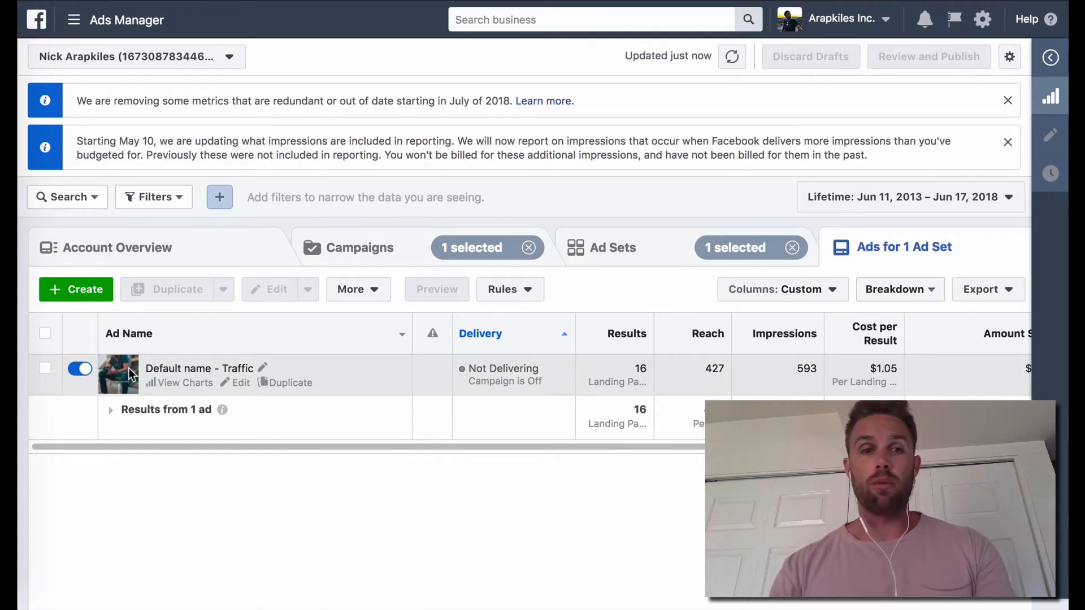
{"action": "left_click", "coordinate": [48, 373]}
{"action": "left_click", "coordinate": [440, 288]}
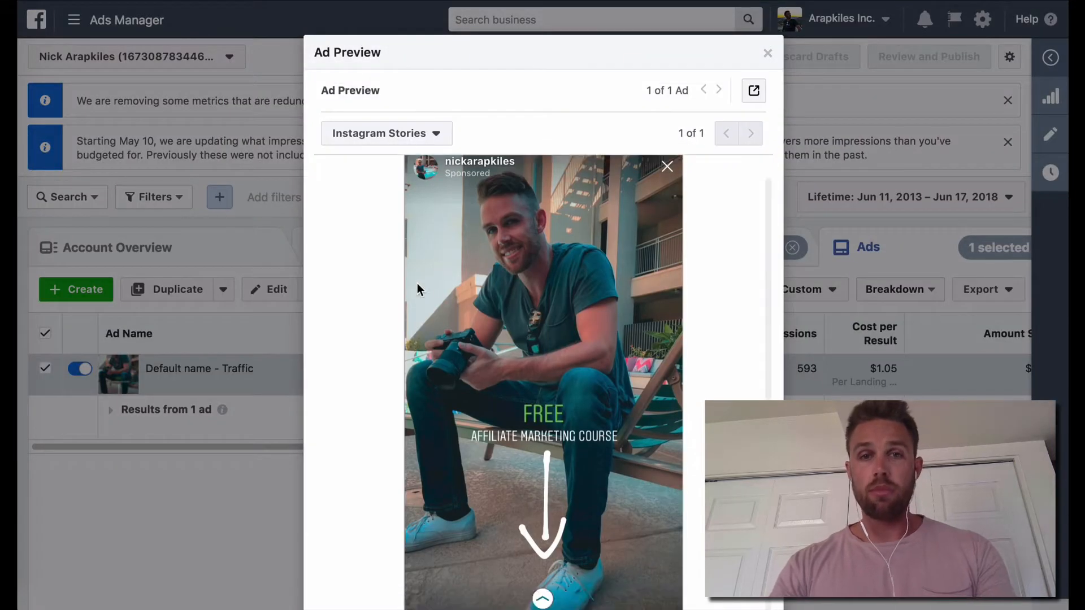
{"action": "scroll", "coordinate": [365, 304], "scroll_direction": "down", "scroll_amount": 3}
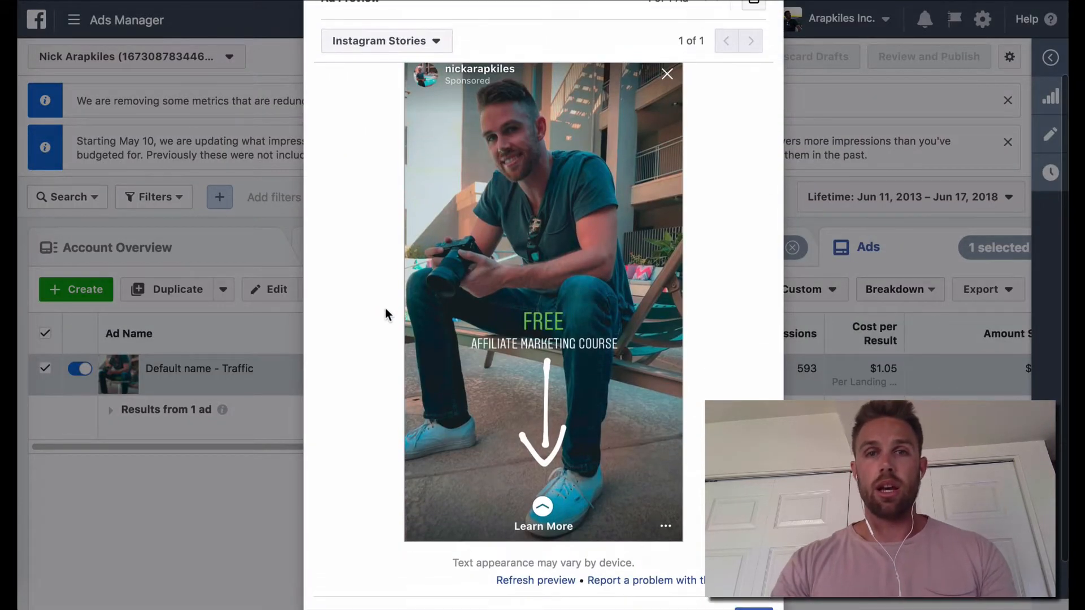
{"action": "scroll", "coordinate": [452, 330], "scroll_direction": "up", "scroll_amount": 1}
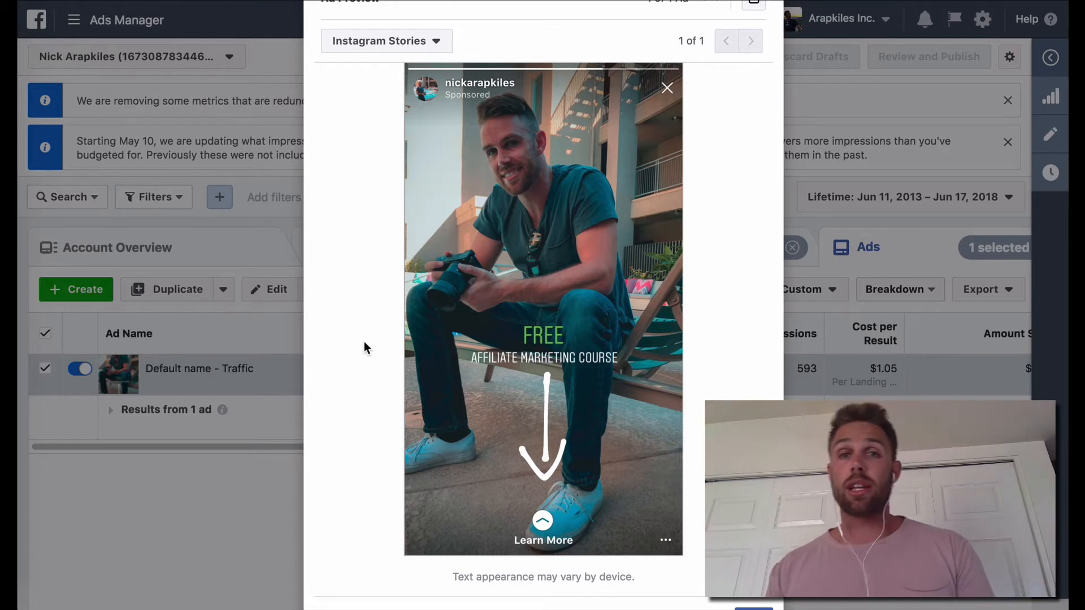
{"action": "scroll", "coordinate": [364, 341], "scroll_direction": "up", "scroll_amount": 1}
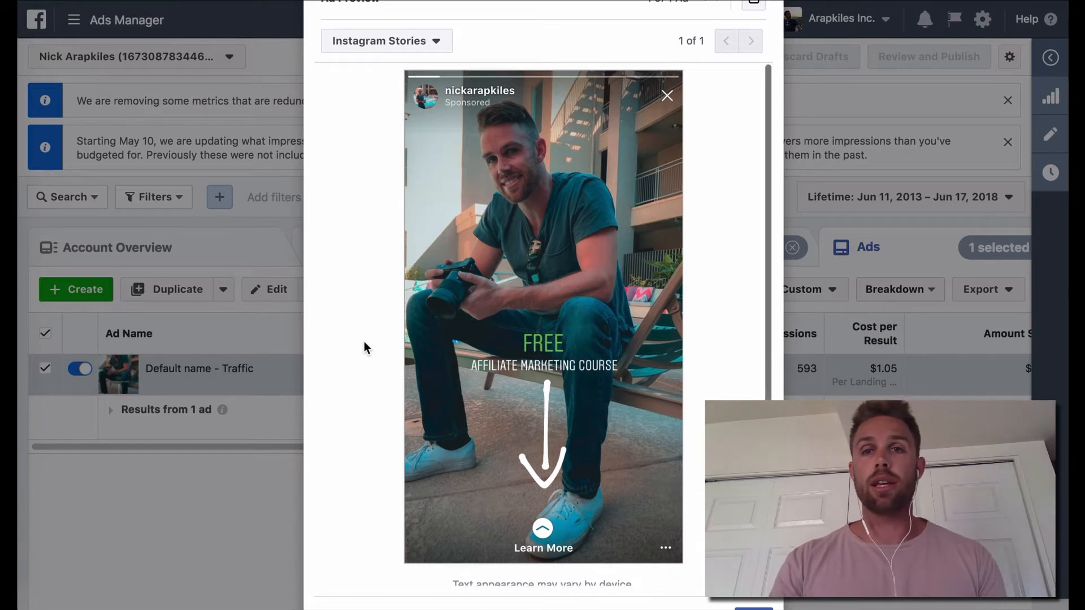
{"action": "scroll", "coordinate": [750, 314], "scroll_direction": "up", "scroll_amount": 5}
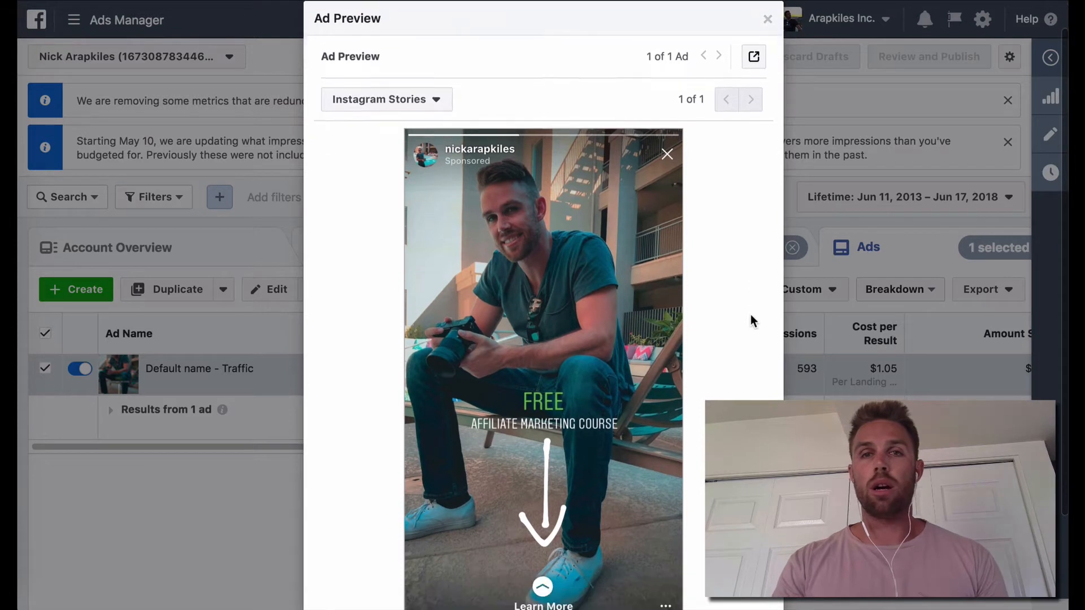
{"action": "scroll", "coordinate": [750, 314], "scroll_direction": "down", "scroll_amount": 2}
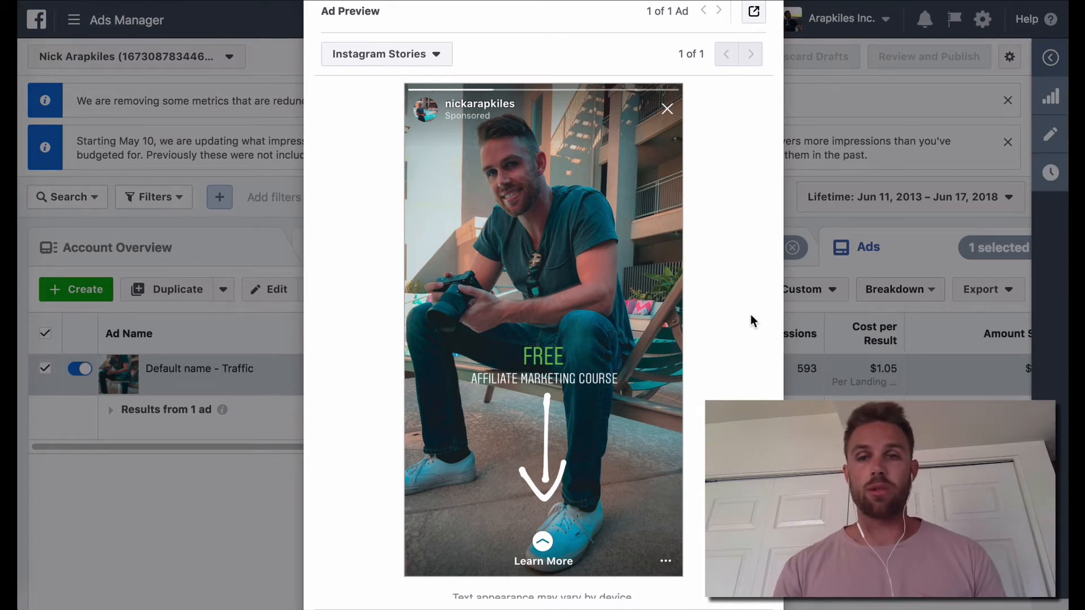
{"action": "scroll", "coordinate": [750, 319], "scroll_direction": "up", "scroll_amount": 3}
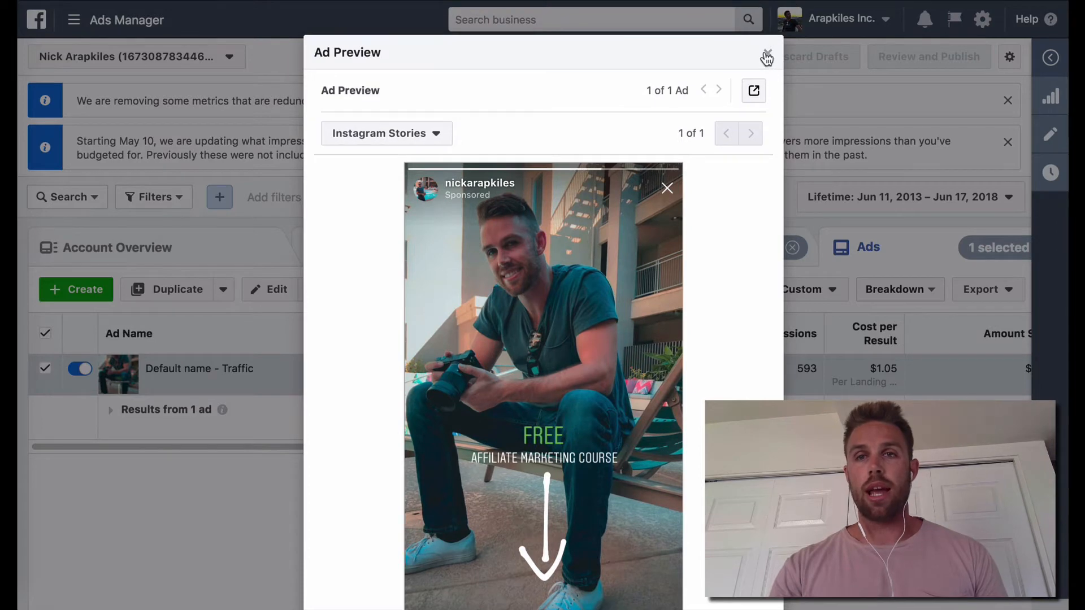
{"action": "left_click", "coordinate": [767, 54]}
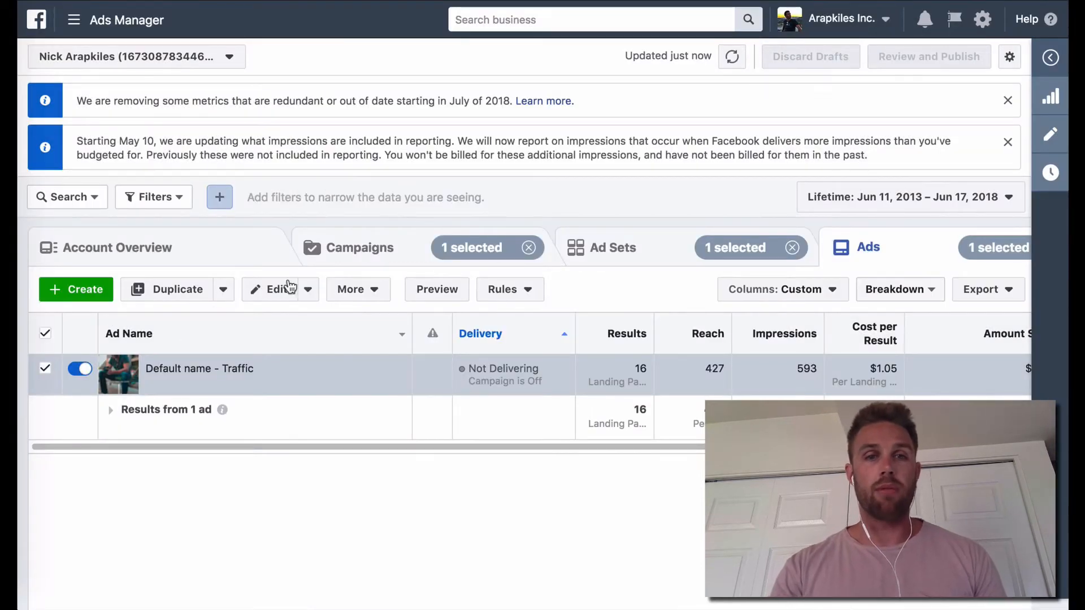
Step: Return to the campaign list and open the ad sets of the 6/14/18 IG YouTube Swipe Up campaign
{"action": "left_click", "coordinate": [365, 251]}
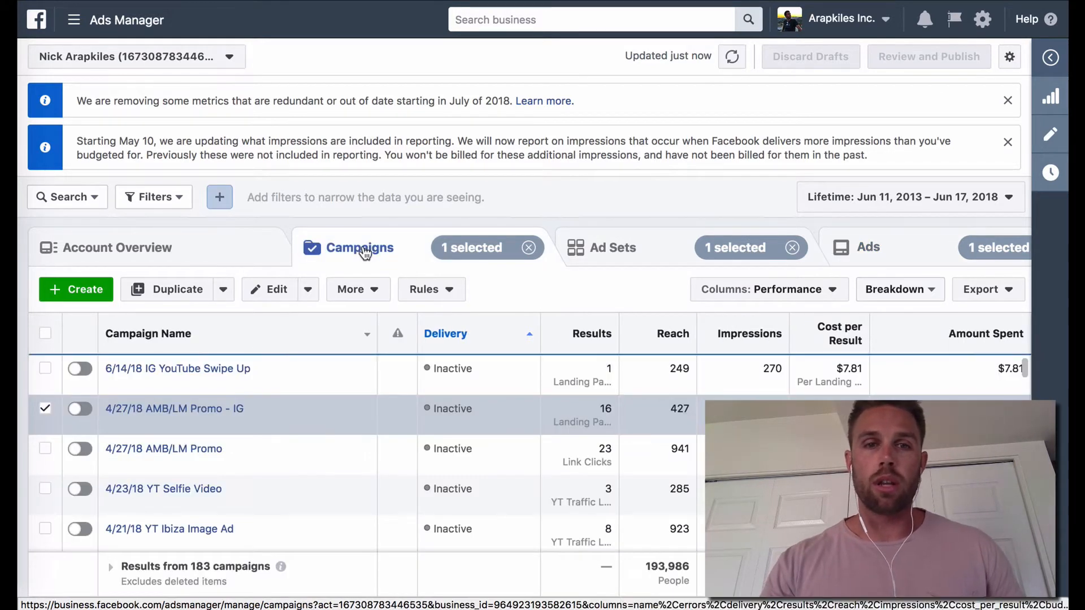
{"action": "left_click", "coordinate": [188, 368]}
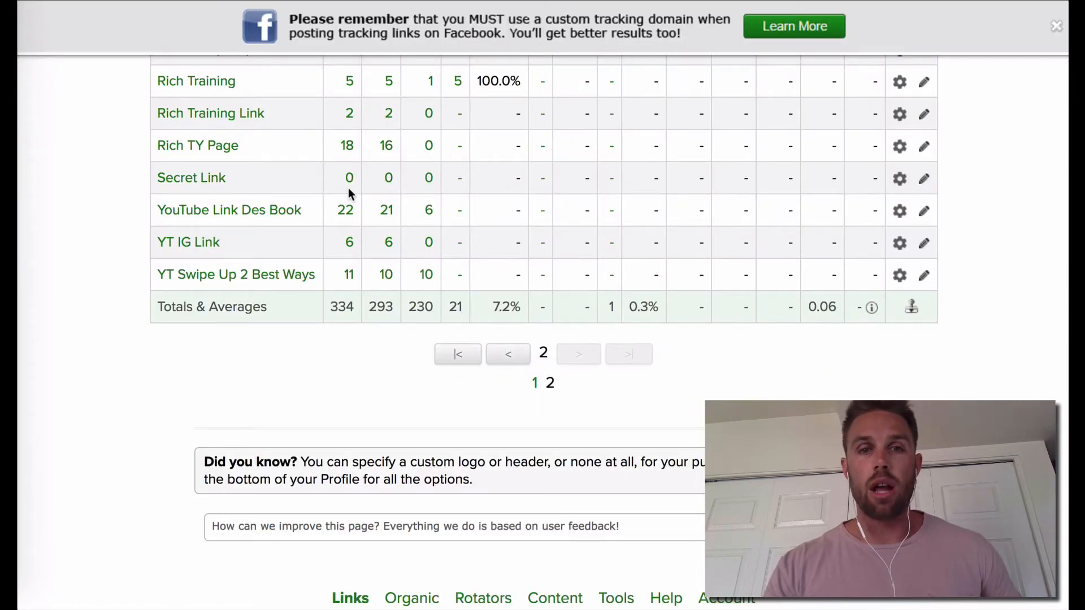
Step: Switch to the link tracking page, reload its statistics and check the clicks for the YT Swipe Up 2 Best Ways link
{"action": "key", "text": "super+r"}
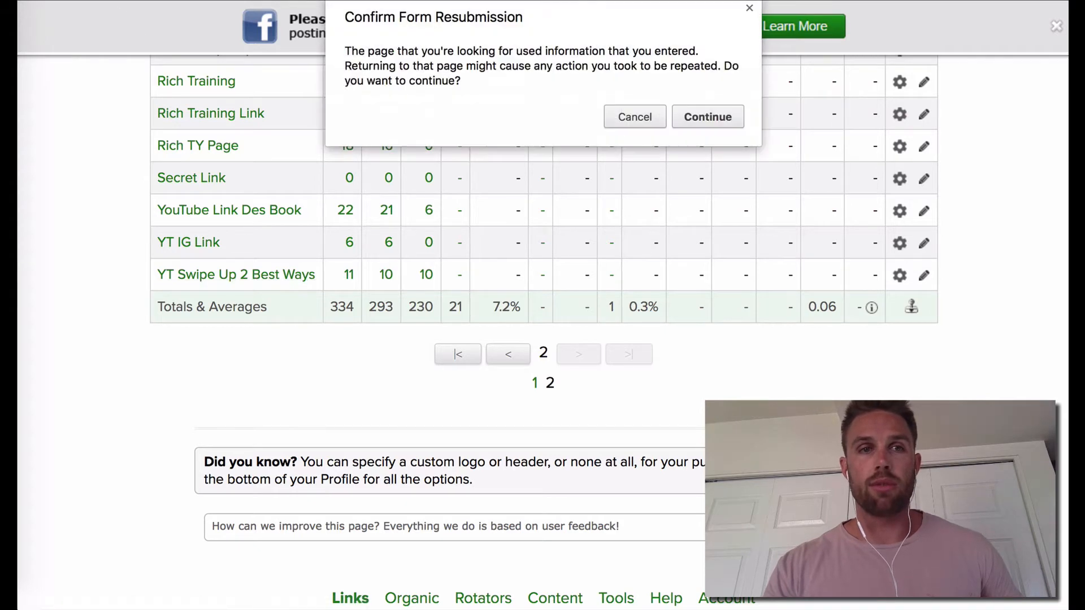
{"action": "left_click", "coordinate": [722, 116]}
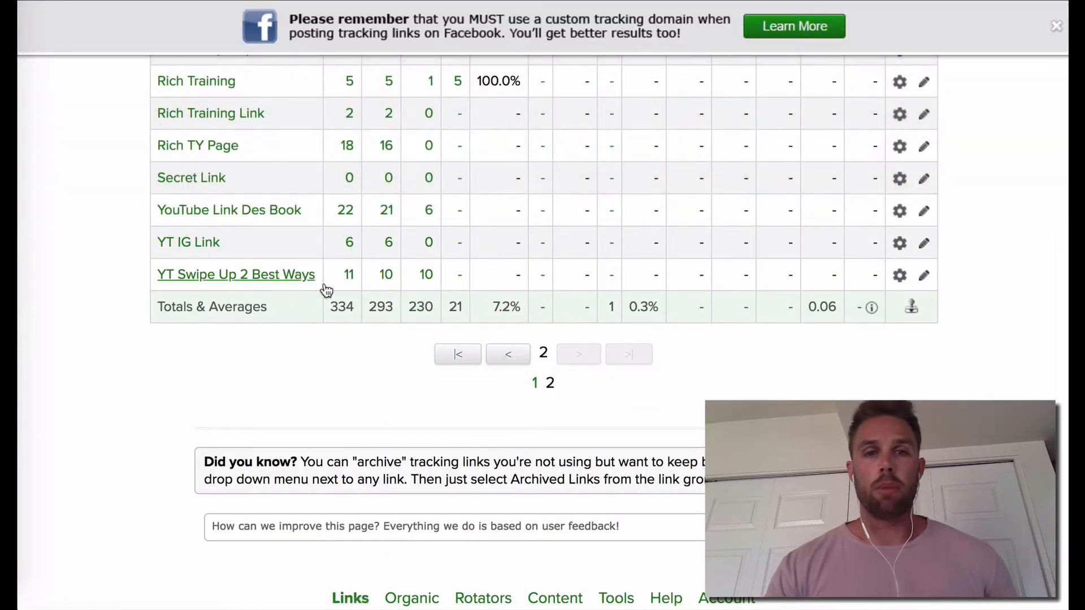
{"action": "double_click", "coordinate": [389, 274]}
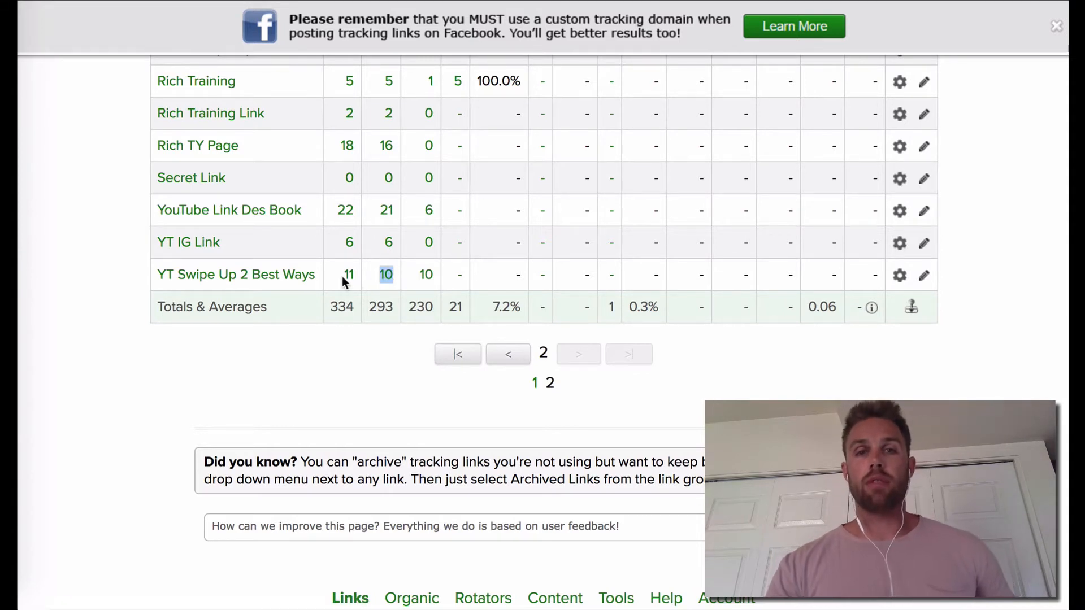
{"action": "scroll", "coordinate": [346, 280], "scroll_direction": "up", "scroll_amount": 1}
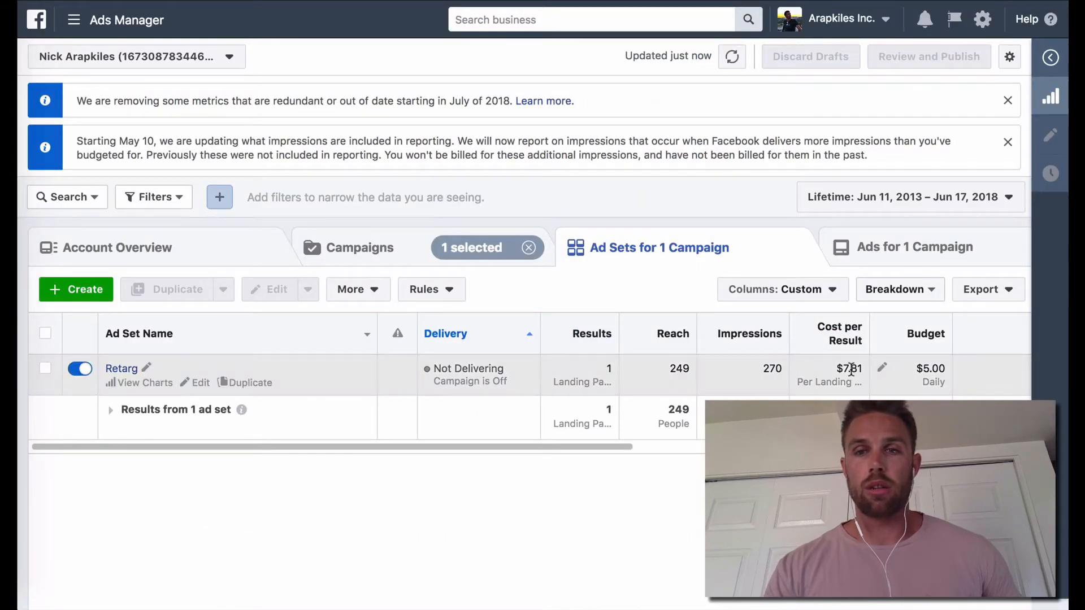
Step: Back in Ads Manager, check the Retarg ad set's cost per result and preview its Instagram Stories ad
{"action": "left_click_drag", "start_coordinate": [841, 368], "coordinate": [863, 367]}
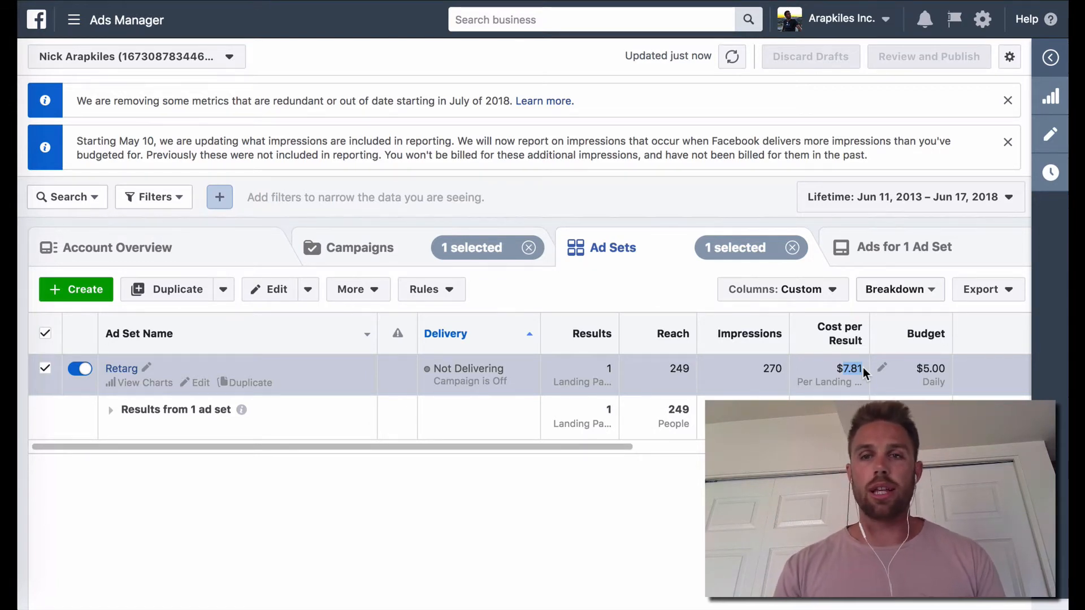
{"action": "left_click", "coordinate": [120, 370]}
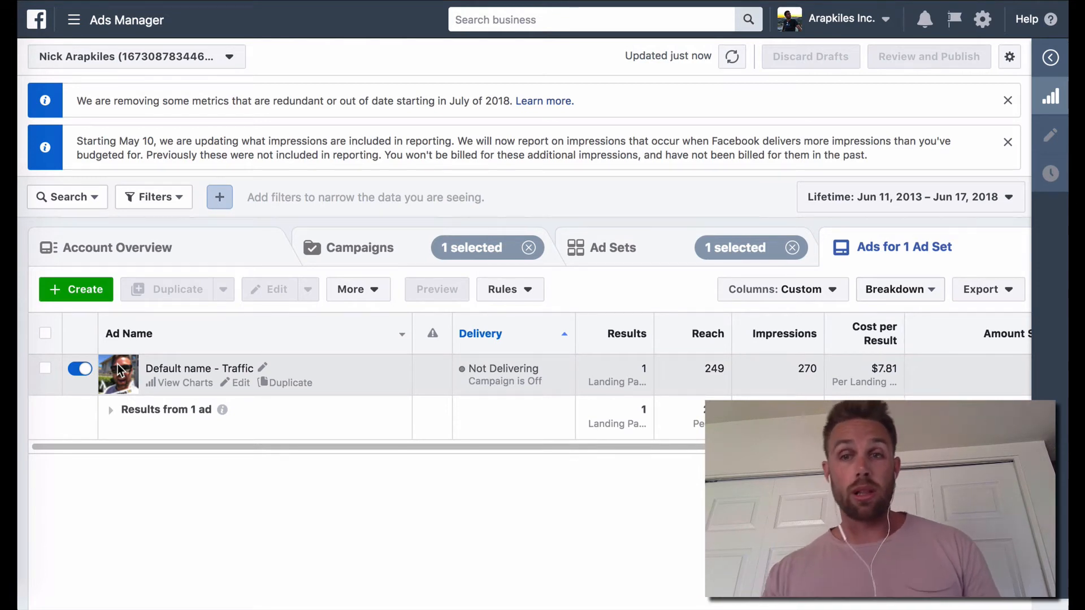
{"action": "left_click", "coordinate": [45, 369]}
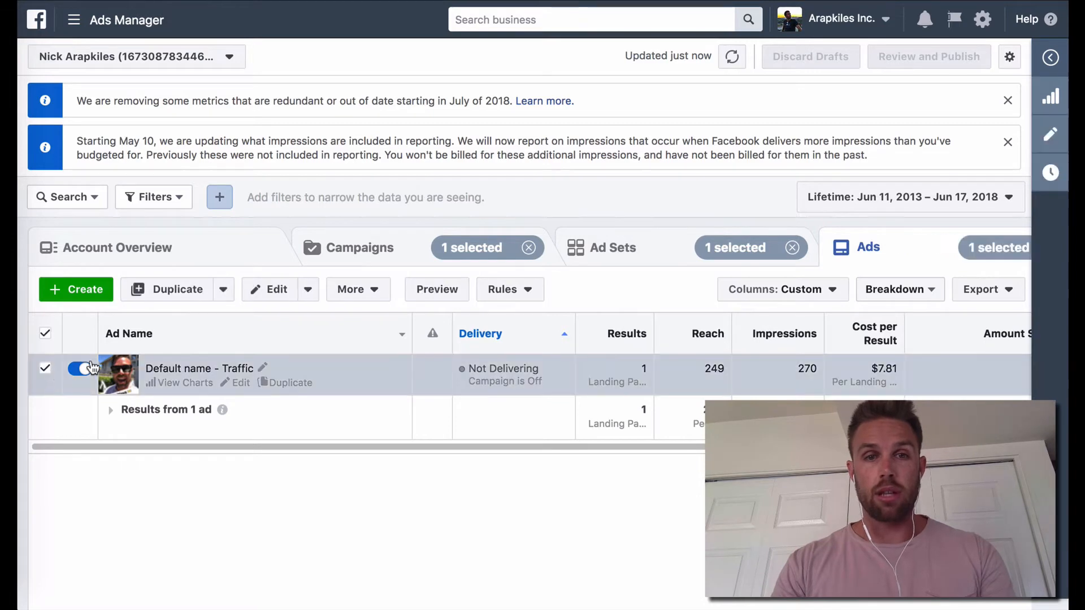
{"action": "left_click", "coordinate": [449, 293]}
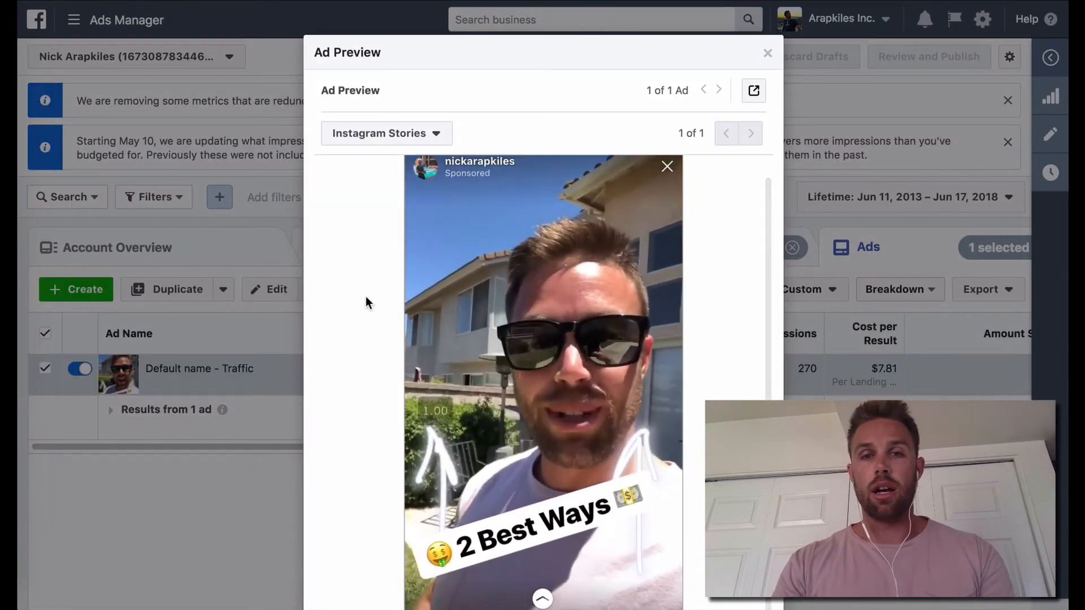
{"action": "scroll", "coordinate": [366, 298], "scroll_direction": "down", "scroll_amount": 3}
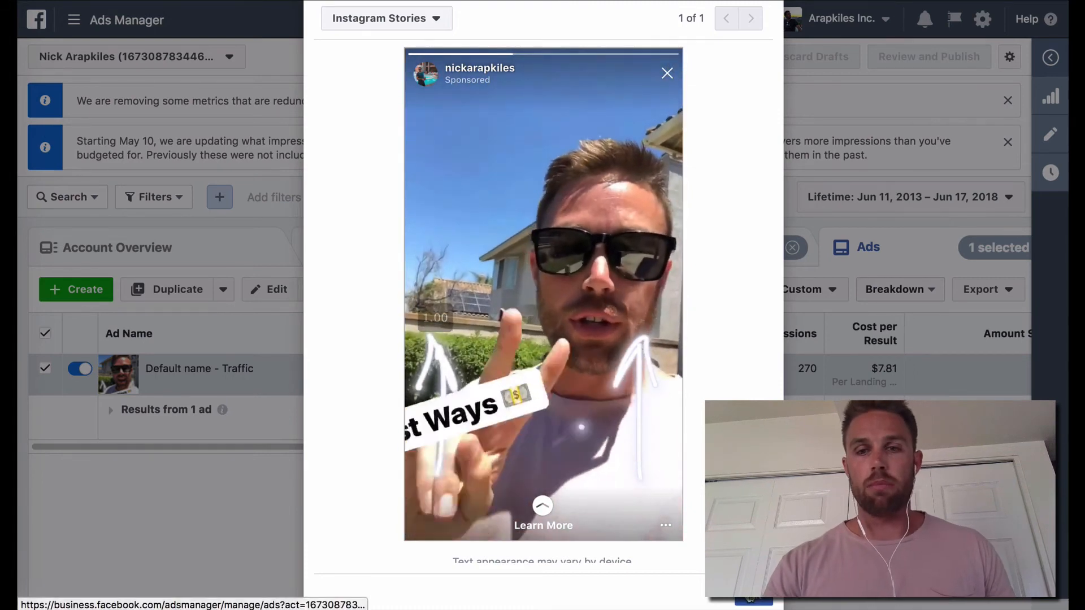
{"action": "left_click", "coordinate": [209, 370]}
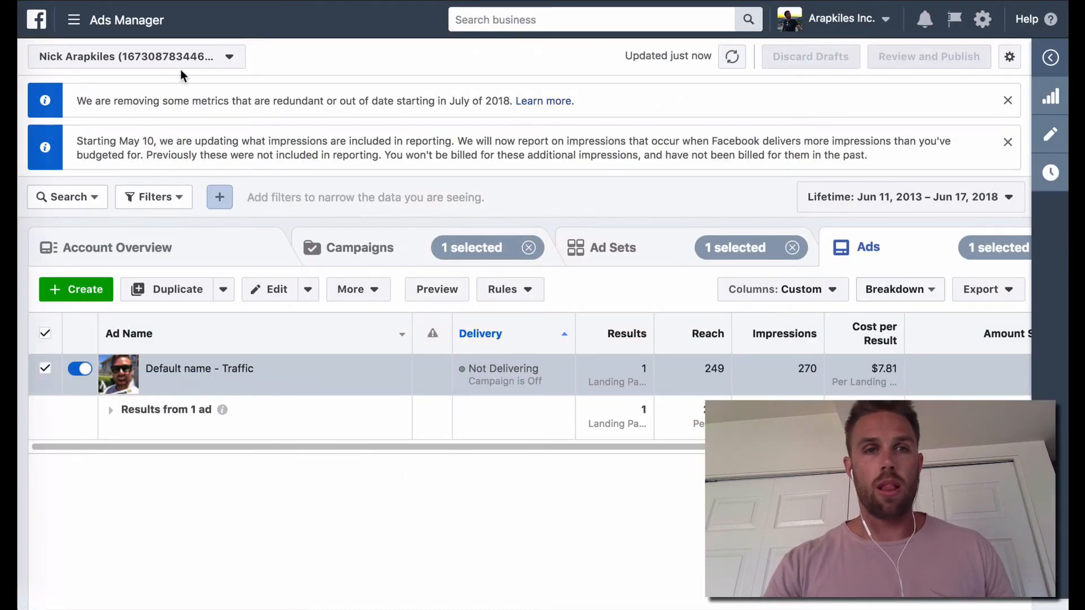
Step: Create a new campaign with the Traffic objective, name it "6/18/18 Test" and continue to the ad set setup
{"action": "left_click", "coordinate": [373, 248]}
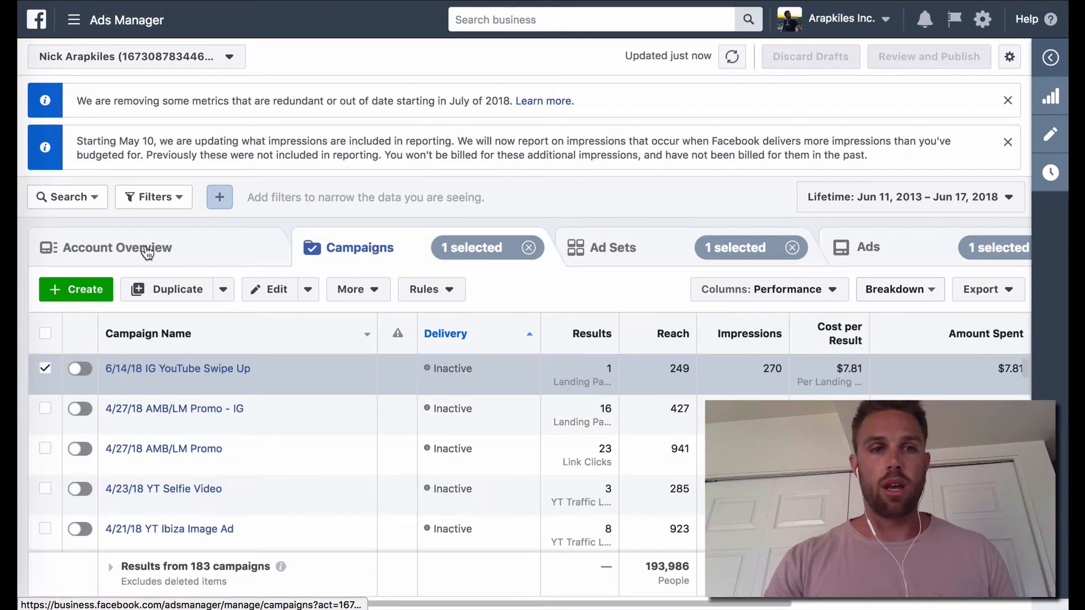
{"action": "left_click", "coordinate": [85, 290]}
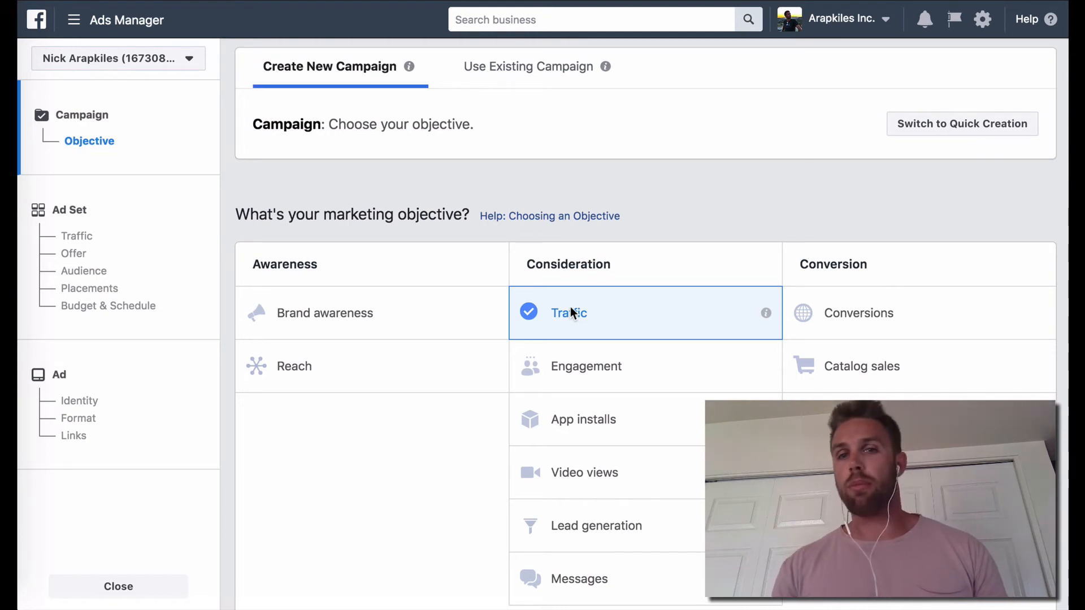
{"action": "scroll", "coordinate": [571, 306], "scroll_direction": "down", "scroll_amount": 7}
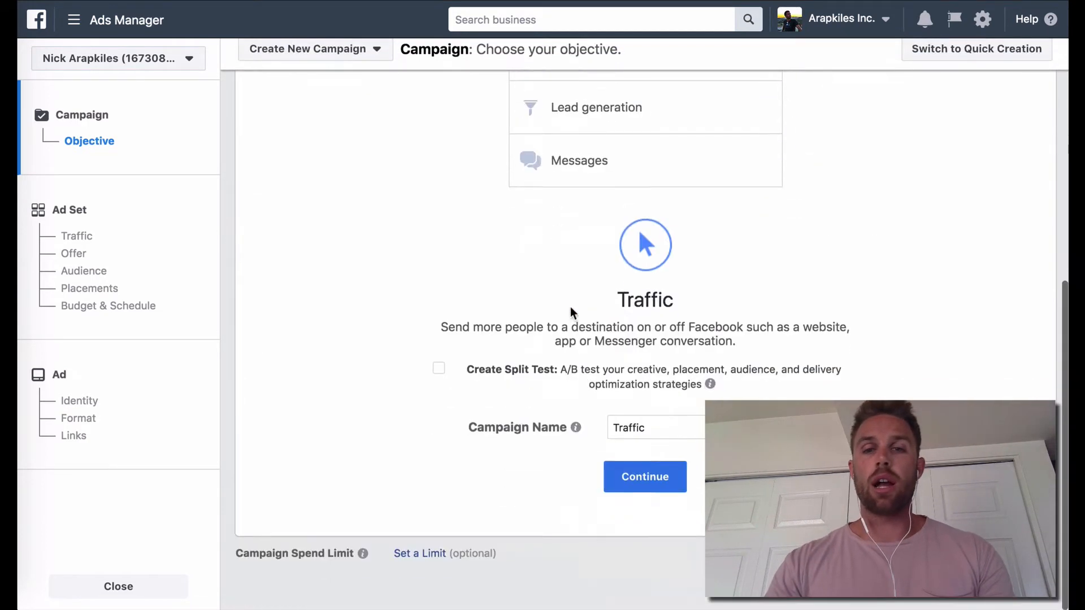
{"action": "left_click", "coordinate": [685, 425]}
{"action": "double_click", "coordinate": [685, 424]}
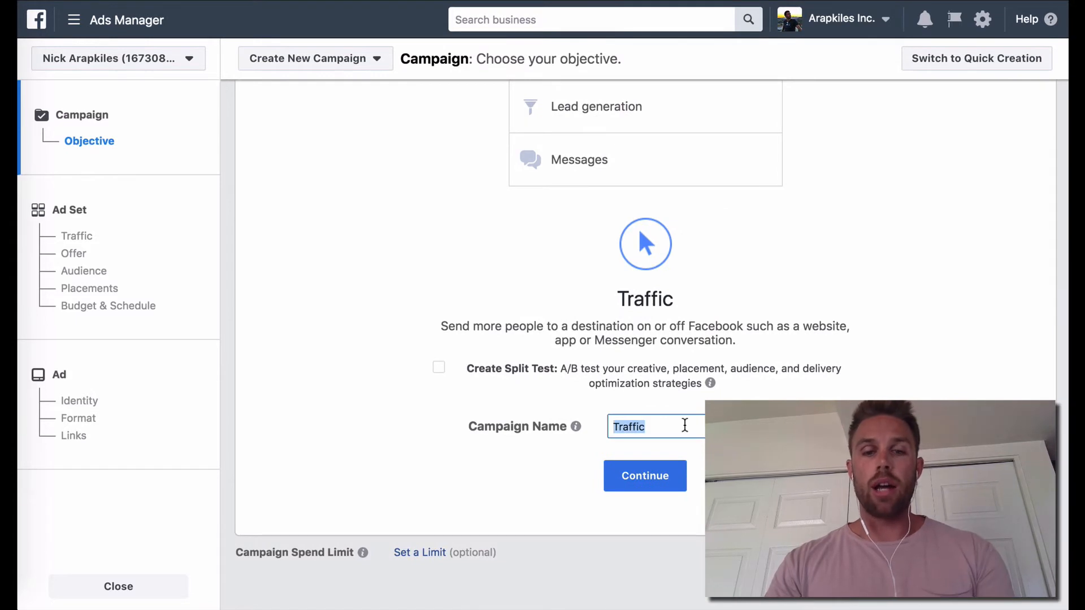
{"action": "type", "text": "6/18/18 Test"}
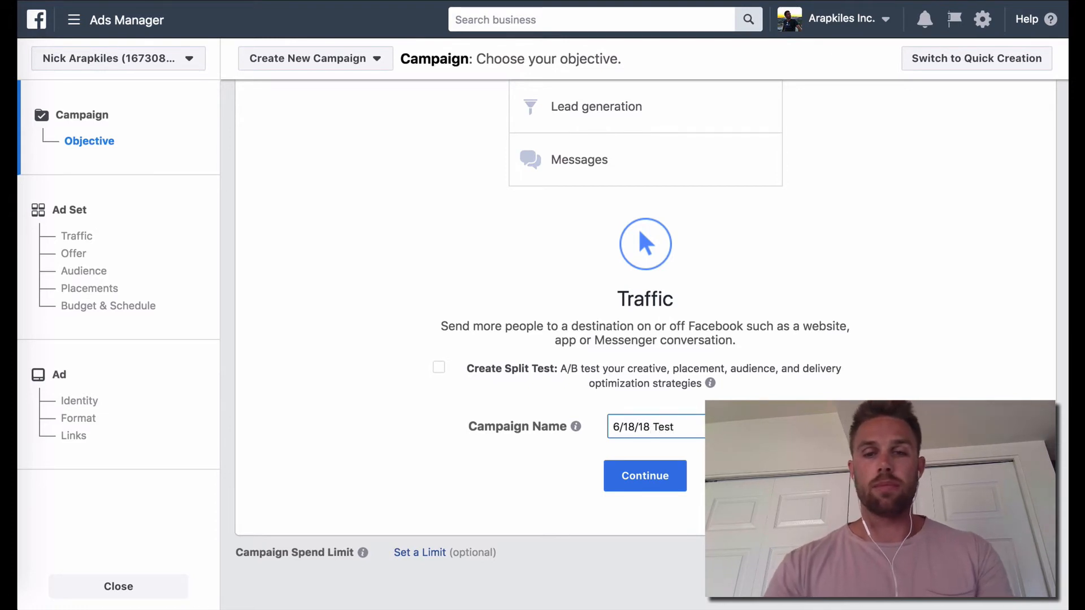
{"action": "left_click", "coordinate": [661, 479]}
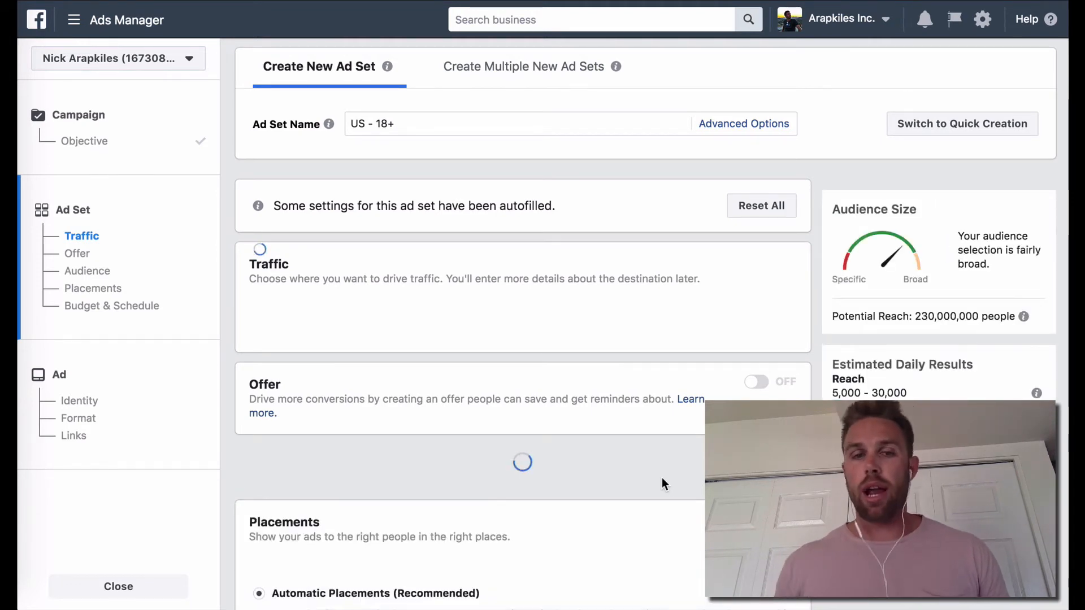
Step: Set the traffic destination to Website and look over the available custom audiences without adding one
{"action": "left_click", "coordinate": [290, 333]}
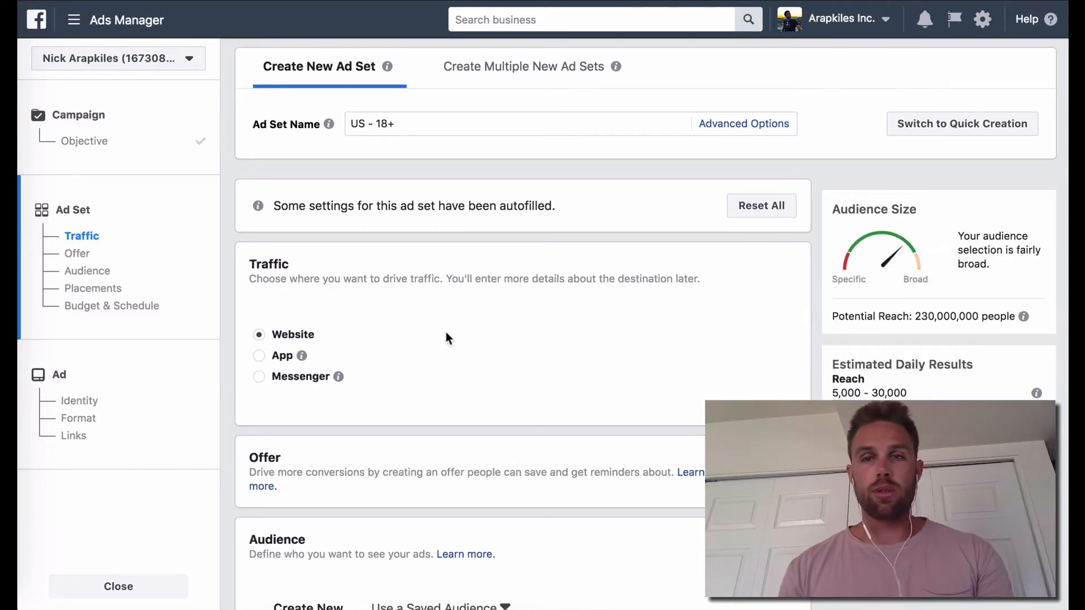
{"action": "scroll", "coordinate": [446, 333], "scroll_direction": "down", "scroll_amount": 3}
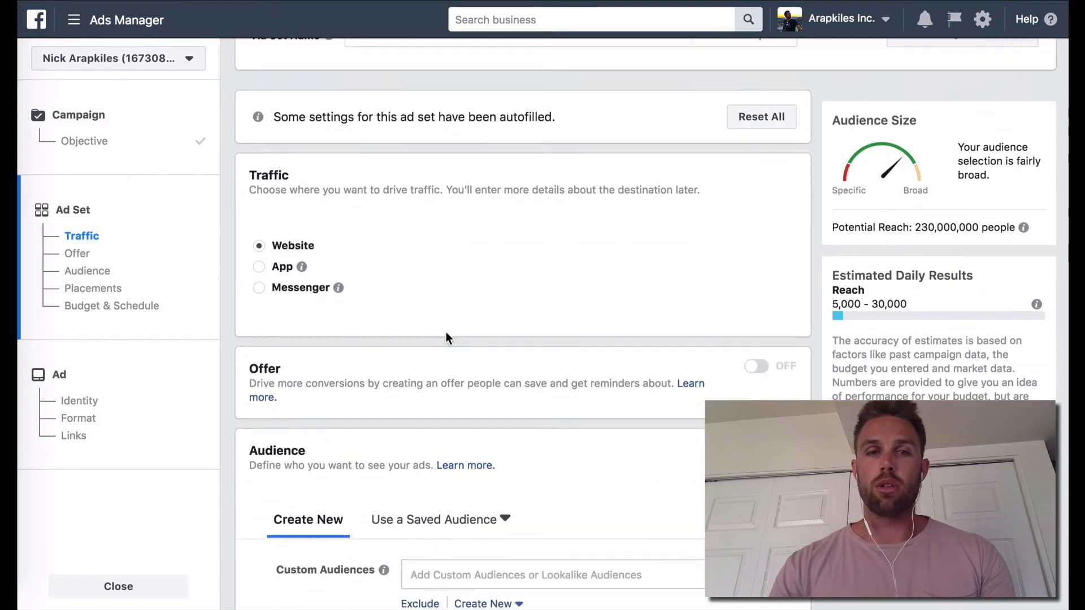
{"action": "scroll", "coordinate": [446, 333], "scroll_direction": "down", "scroll_amount": 3}
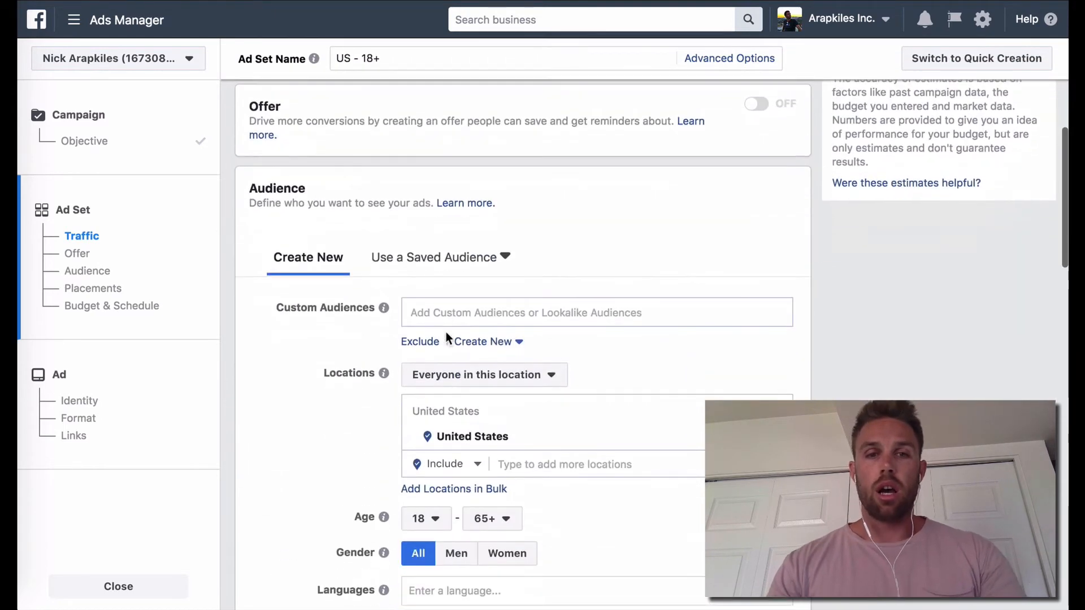
{"action": "left_click", "coordinate": [518, 315]}
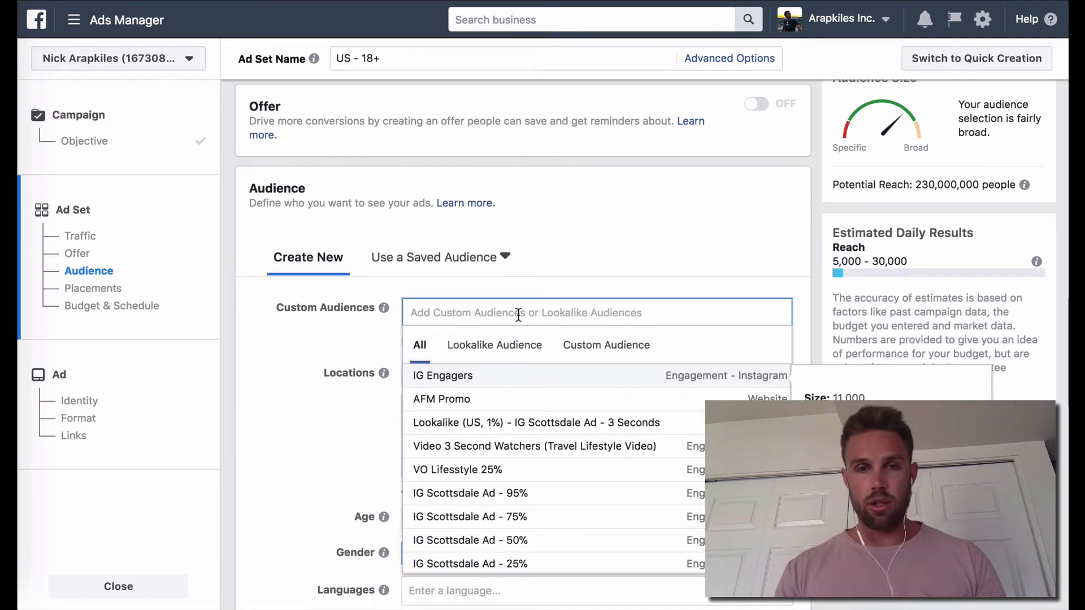
{"action": "left_click", "coordinate": [271, 368]}
Step: Add United Kingdom and Australia to the audience's targeted locations
{"action": "scroll", "coordinate": [271, 367], "scroll_direction": "down", "scroll_amount": 3}
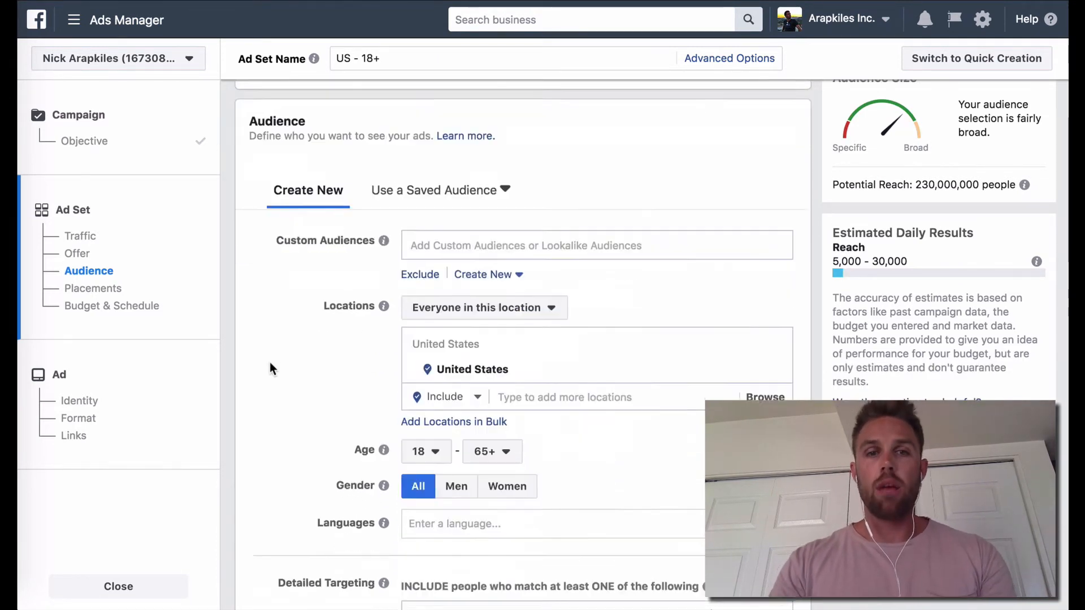
{"action": "left_click", "coordinate": [552, 353]}
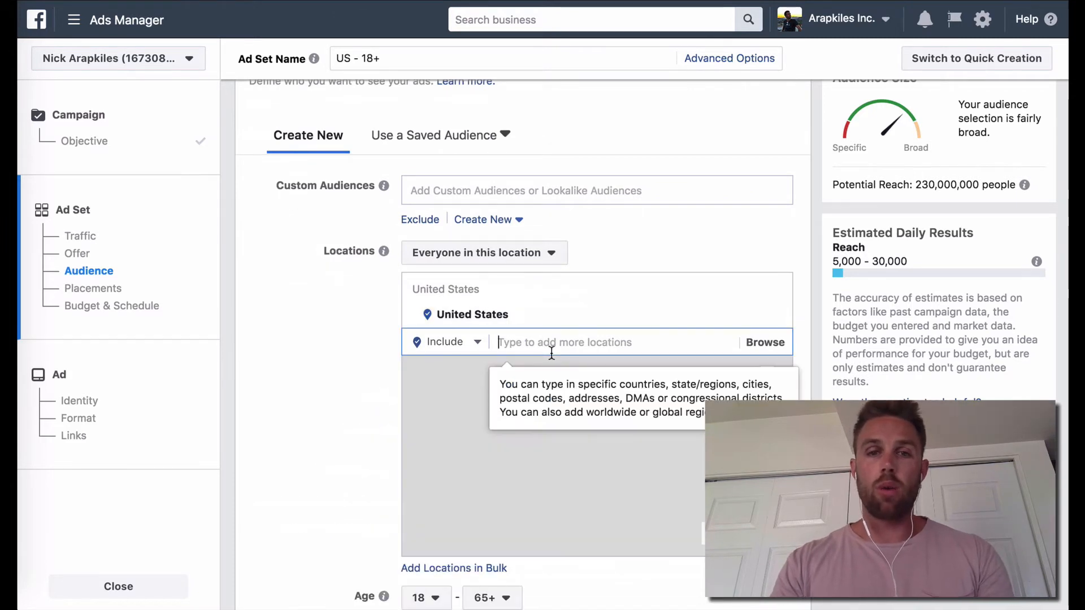
{"action": "type", "text": "United"}
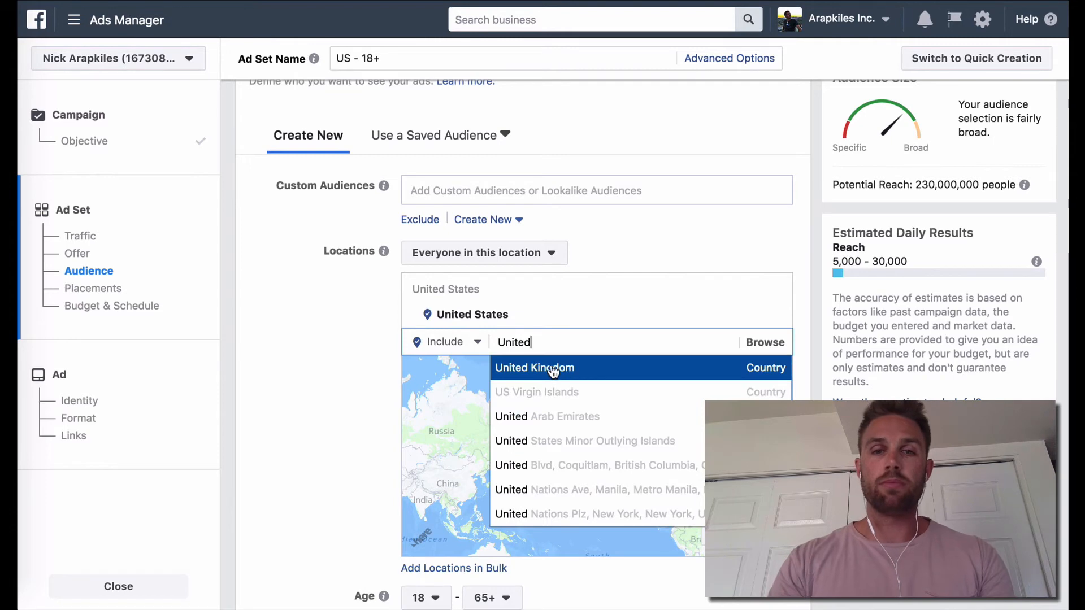
{"action": "left_click", "coordinate": [553, 371]}
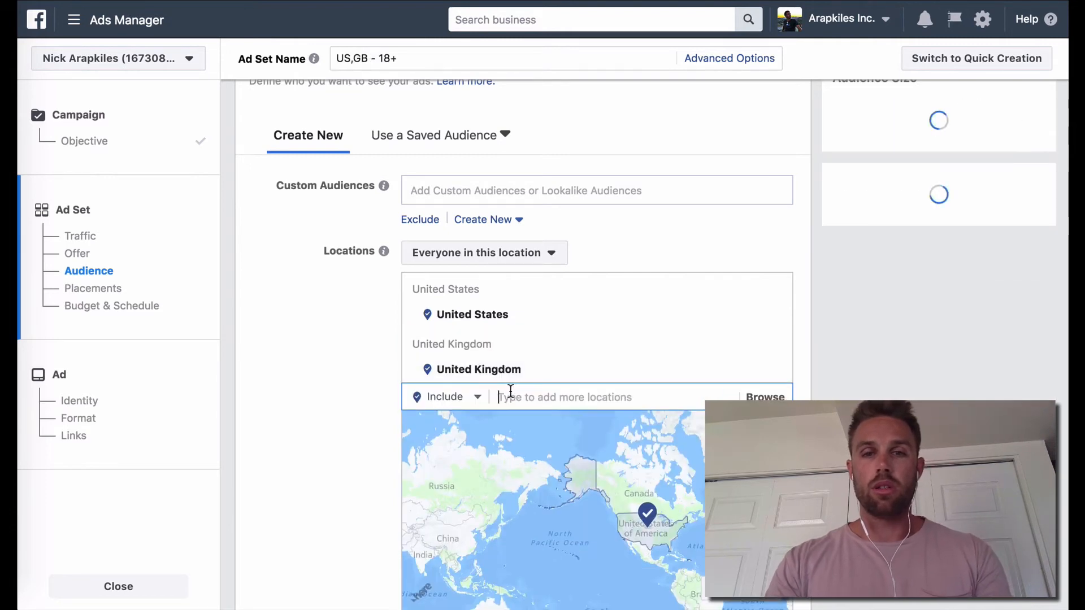
{"action": "type", "text": "Austra"}
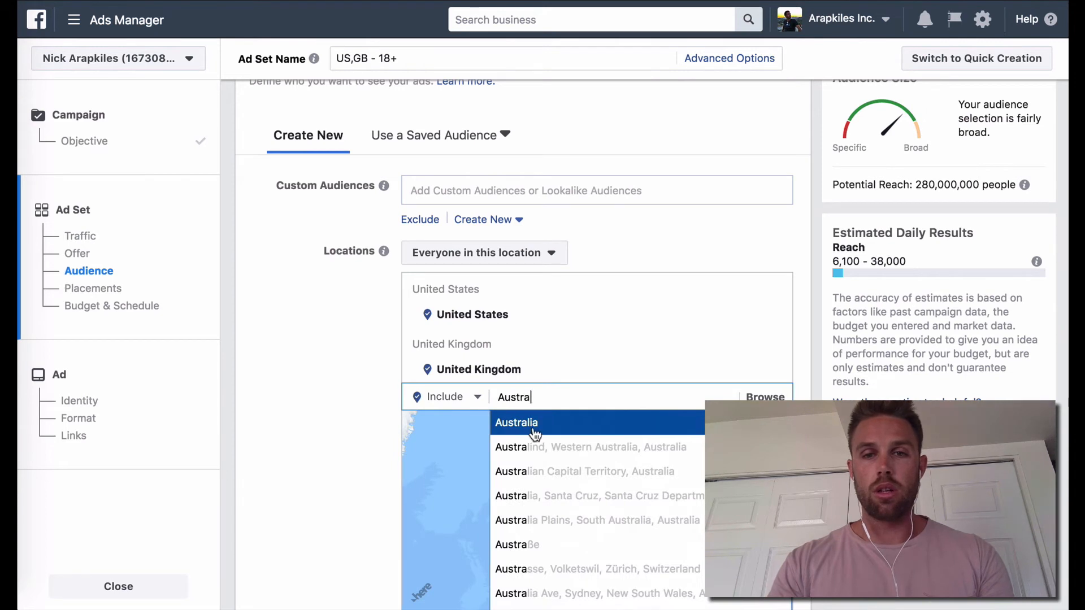
{"action": "left_click", "coordinate": [534, 435]}
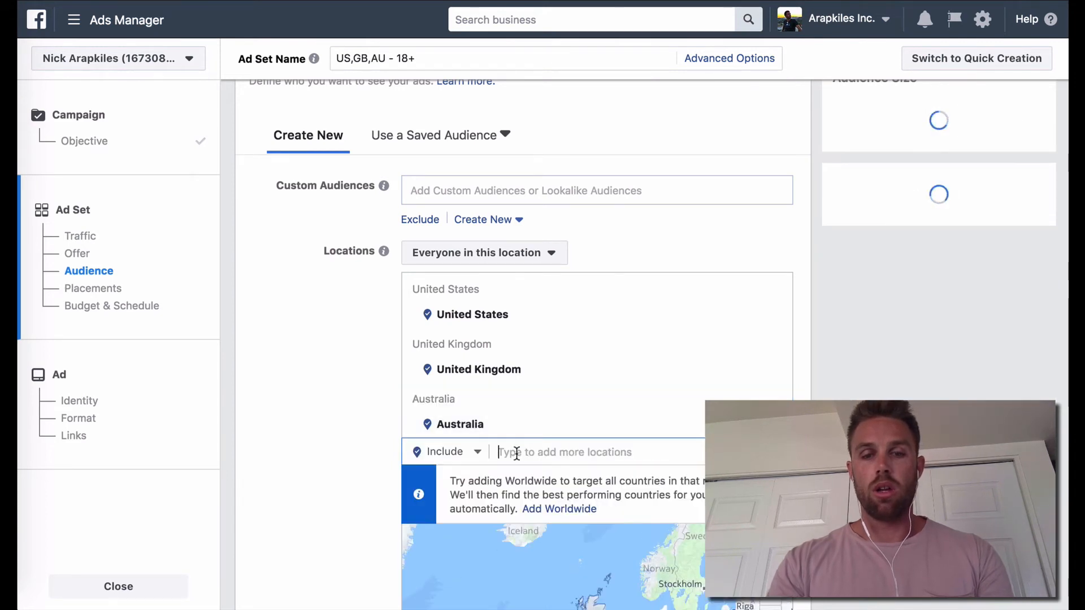
Step: Add New Zealand and Canada to the audience's targeted locations
{"action": "type", "text": "New Z"}
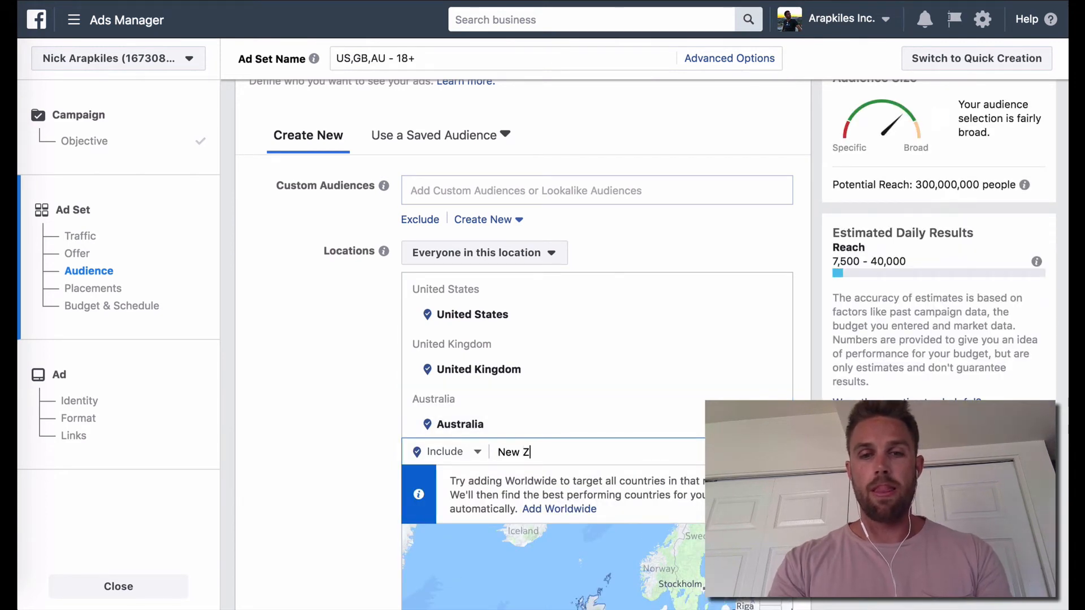
{"action": "type", "text": "ea"}
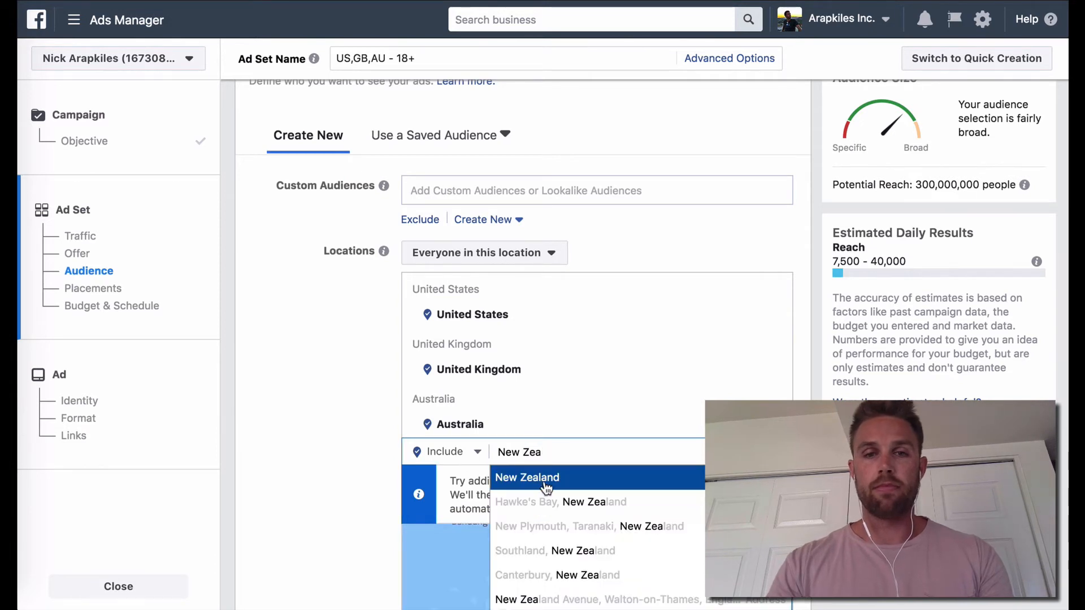
{"action": "left_click", "coordinate": [546, 487]}
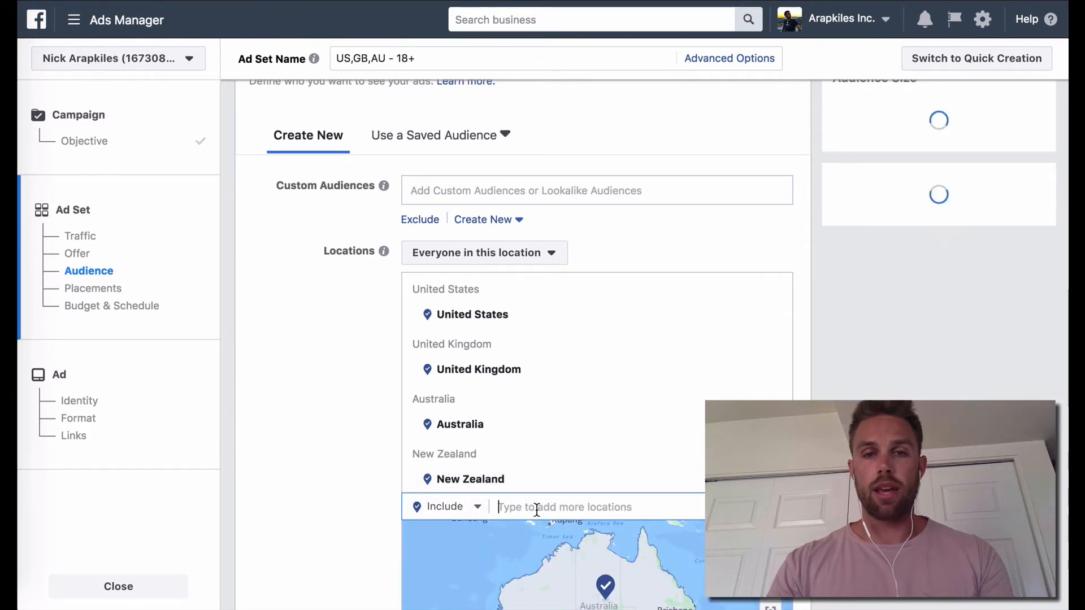
{"action": "type", "text": "Can"}
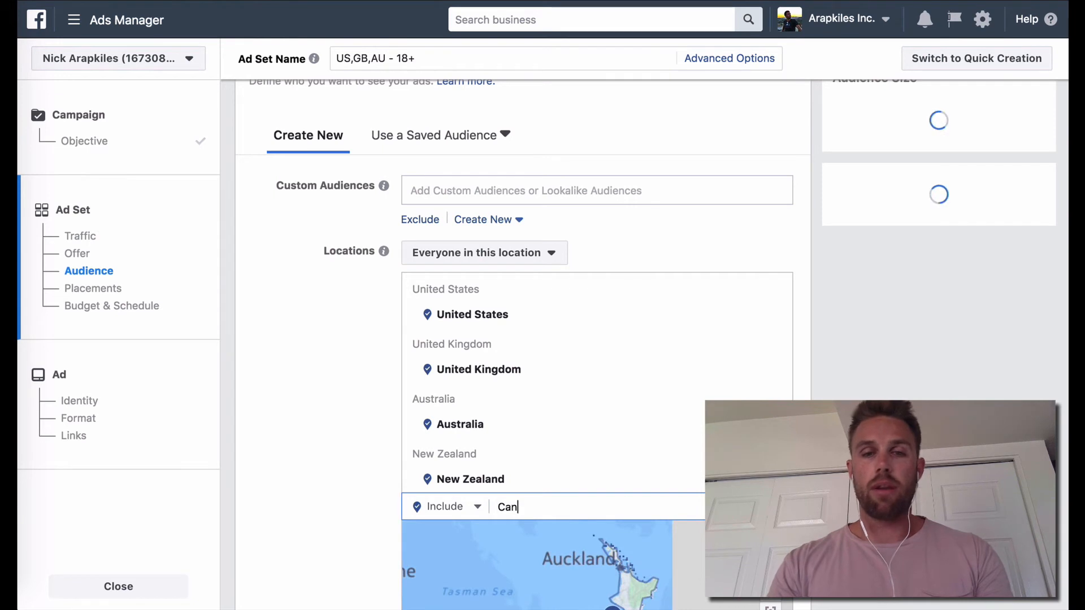
{"action": "type", "text": "ada"}
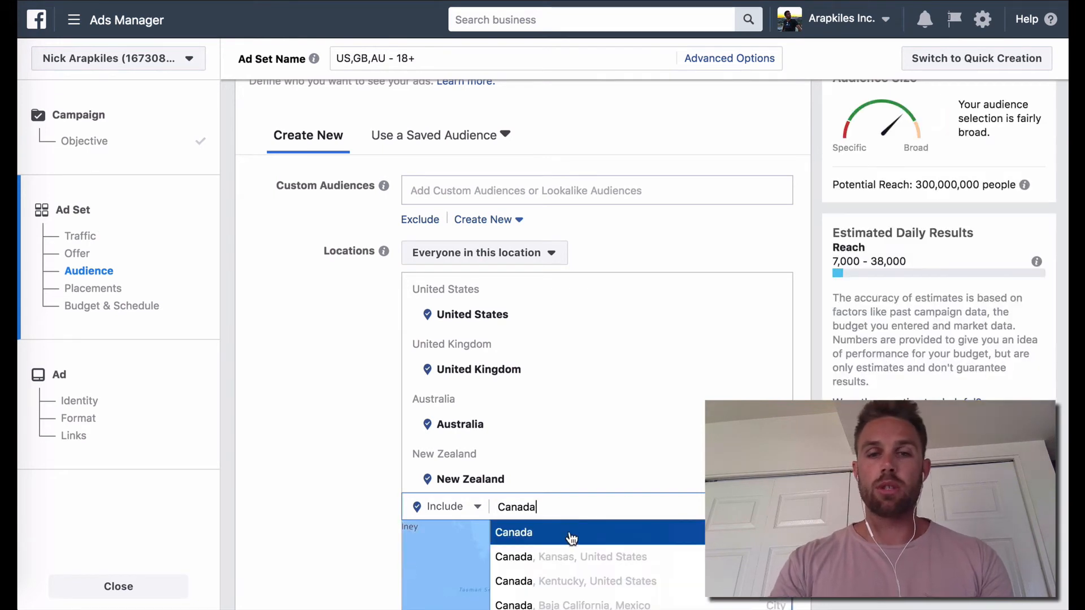
{"action": "left_click", "coordinate": [500, 516]}
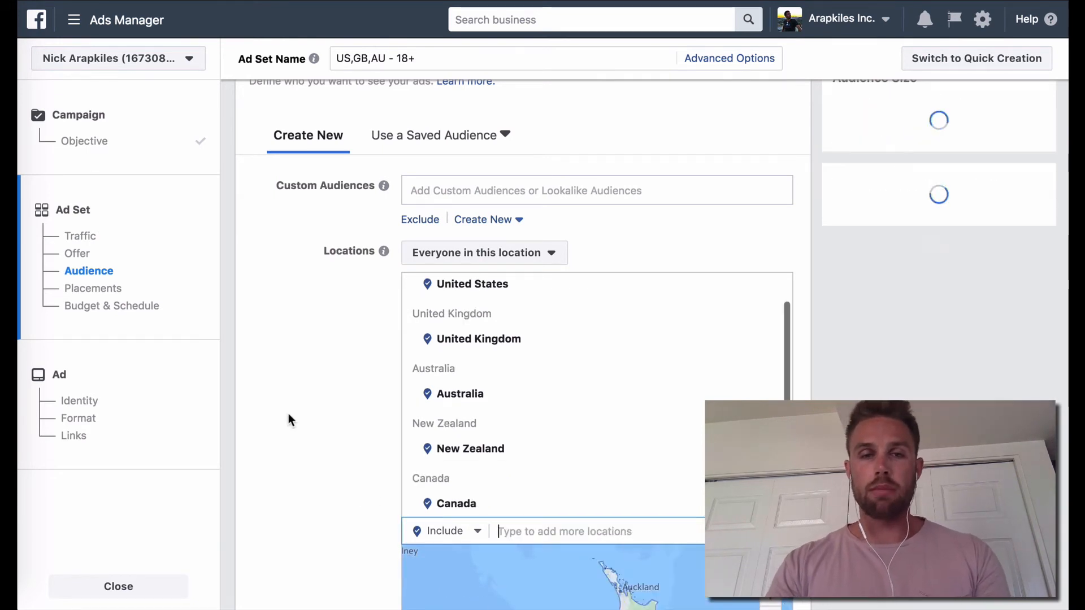
Step: Leave the age, gender and detailed targeting as they are and switch the ad set from automatic to edited placements
{"action": "scroll", "coordinate": [289, 418], "scroll_direction": "down", "scroll_amount": 2}
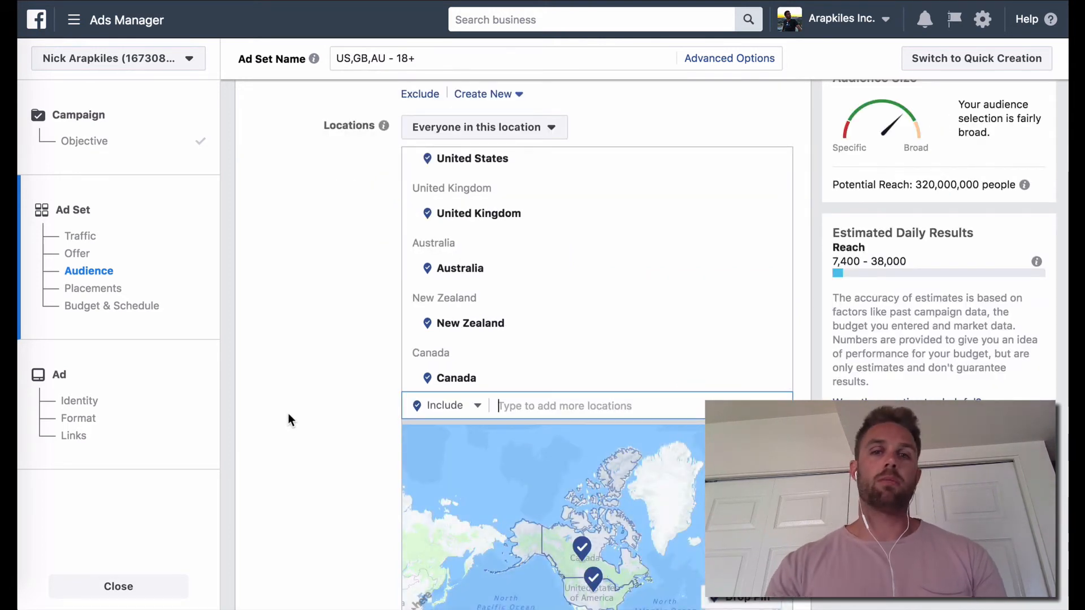
{"action": "scroll", "coordinate": [288, 420], "scroll_direction": "down", "scroll_amount": 5}
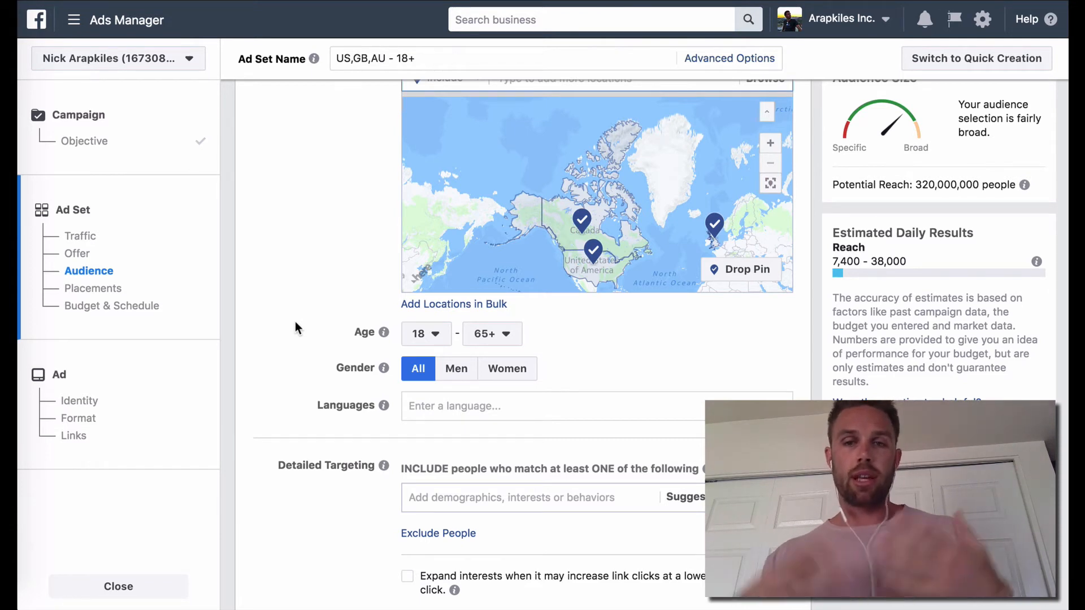
{"action": "scroll", "coordinate": [295, 327], "scroll_direction": "down", "scroll_amount": 3}
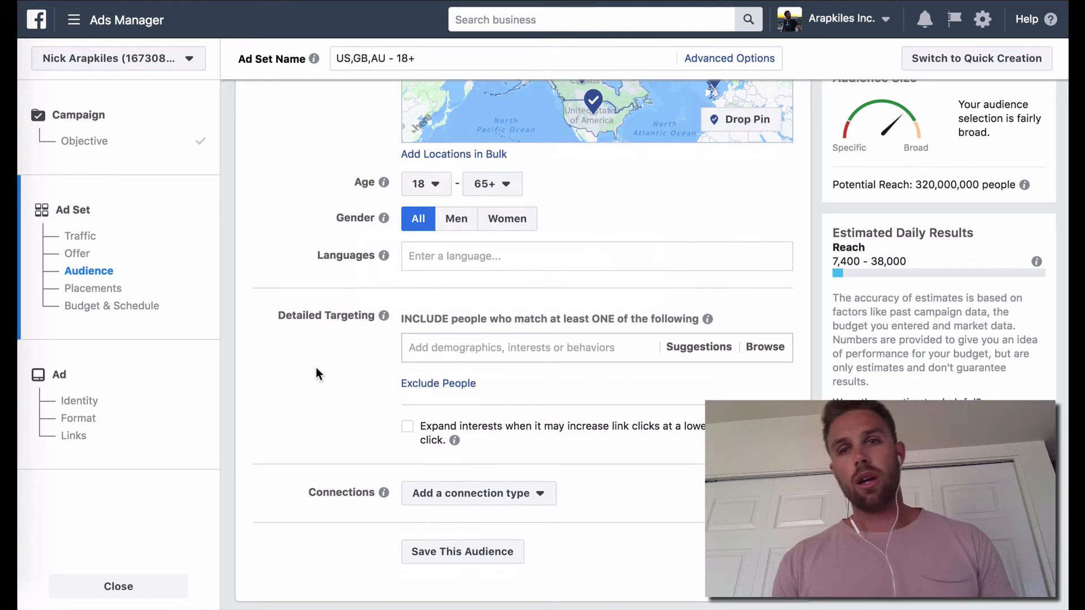
{"action": "scroll", "coordinate": [317, 373], "scroll_direction": "down", "scroll_amount": 5}
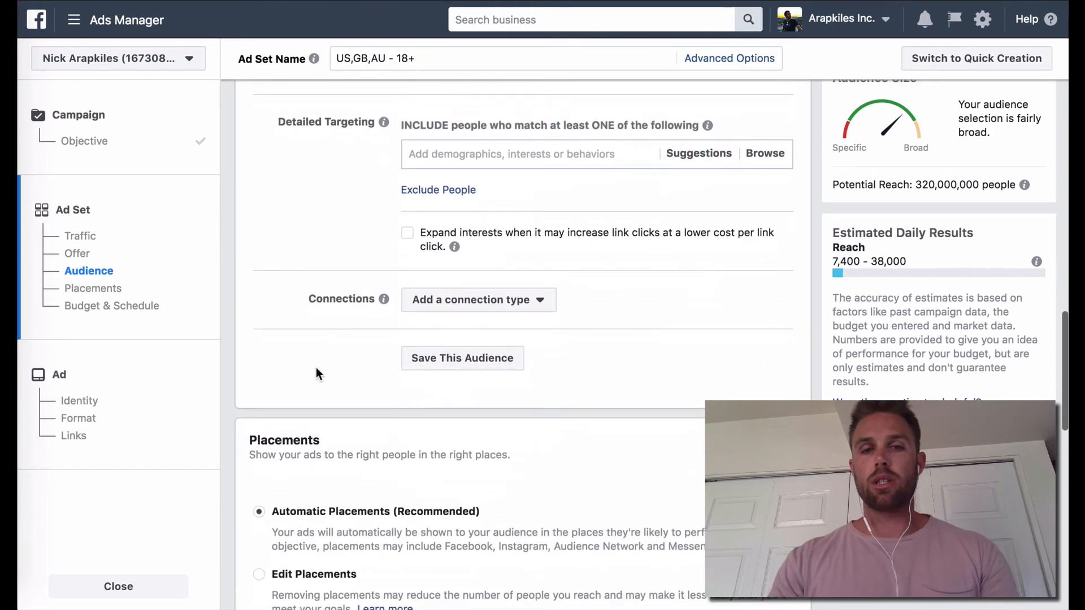
{"action": "scroll", "coordinate": [316, 373], "scroll_direction": "down", "scroll_amount": 5}
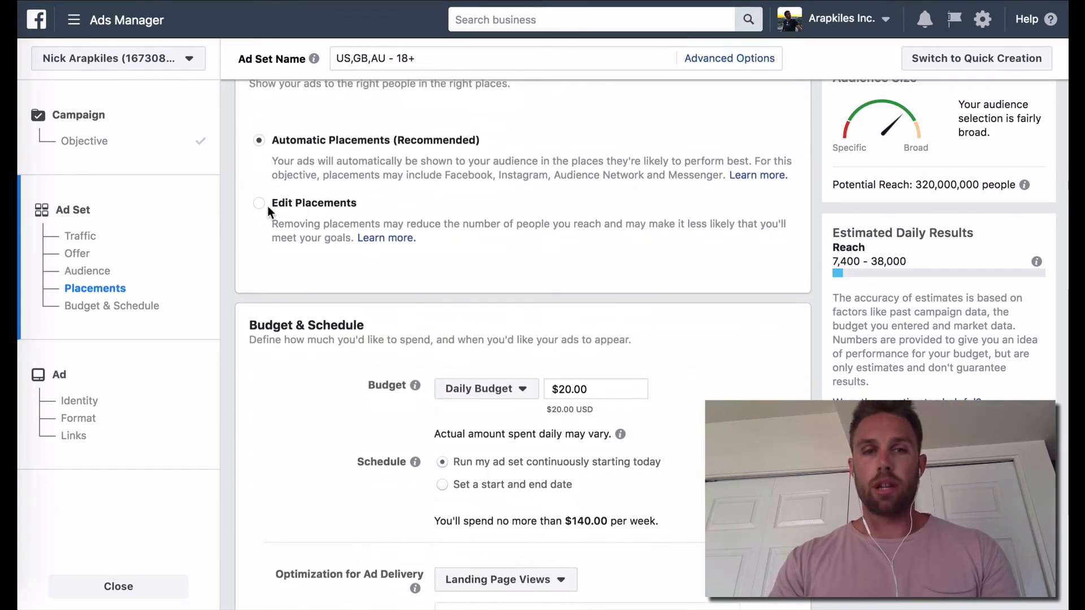
{"action": "left_click", "coordinate": [259, 203]}
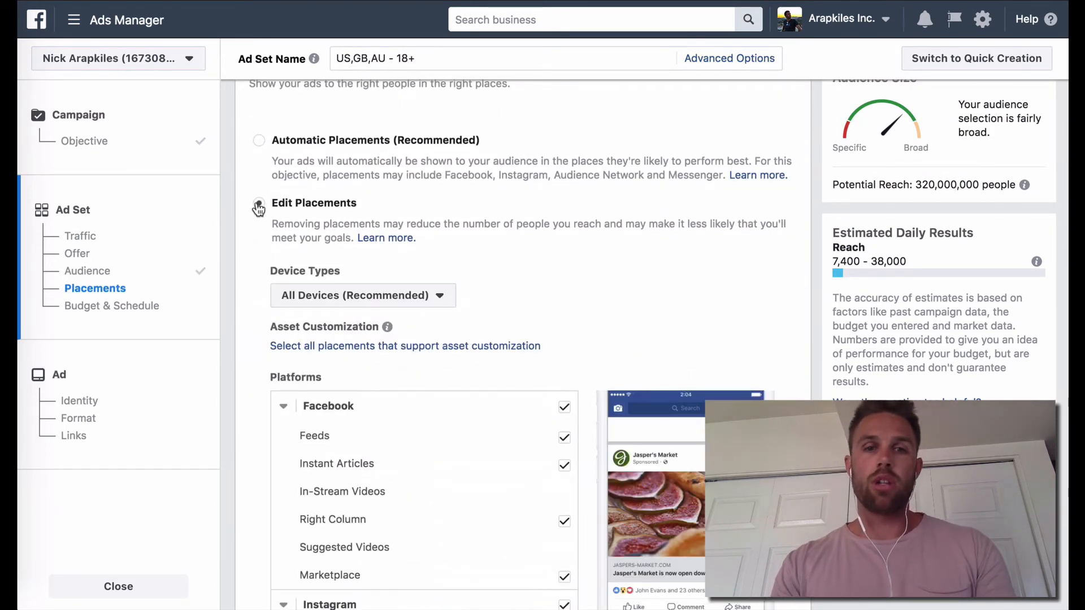
Step: Deselect the Facebook, Audience Network, Messenger and Instagram Feed placements, leaving only Instagram Stories selected
{"action": "scroll", "coordinate": [238, 240], "scroll_direction": "down", "scroll_amount": 3}
{"action": "scroll", "coordinate": [239, 241], "scroll_direction": "down", "scroll_amount": 1}
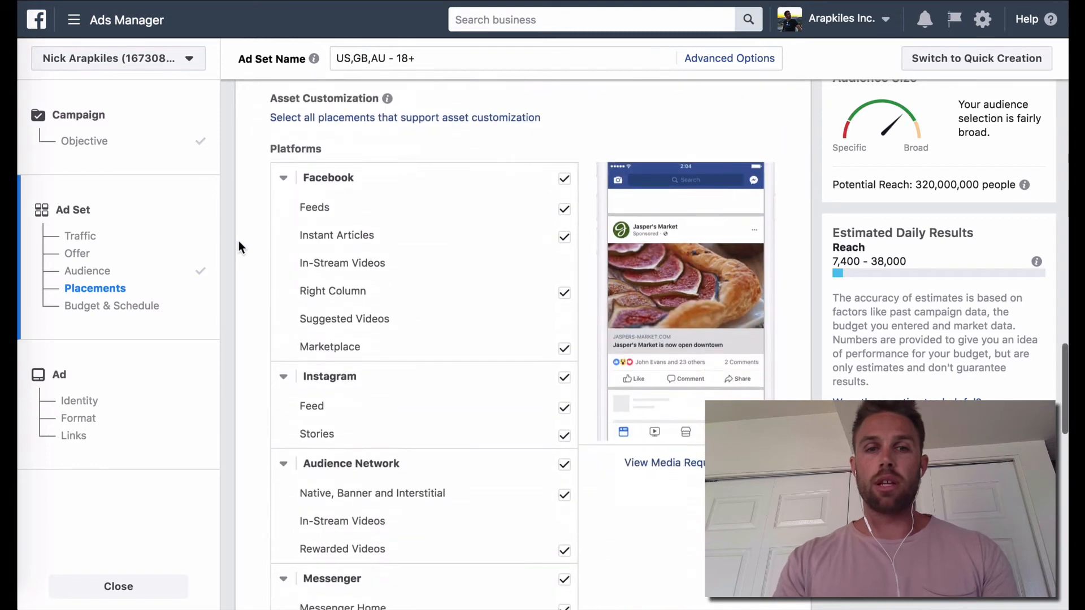
{"action": "left_click", "coordinate": [564, 178]}
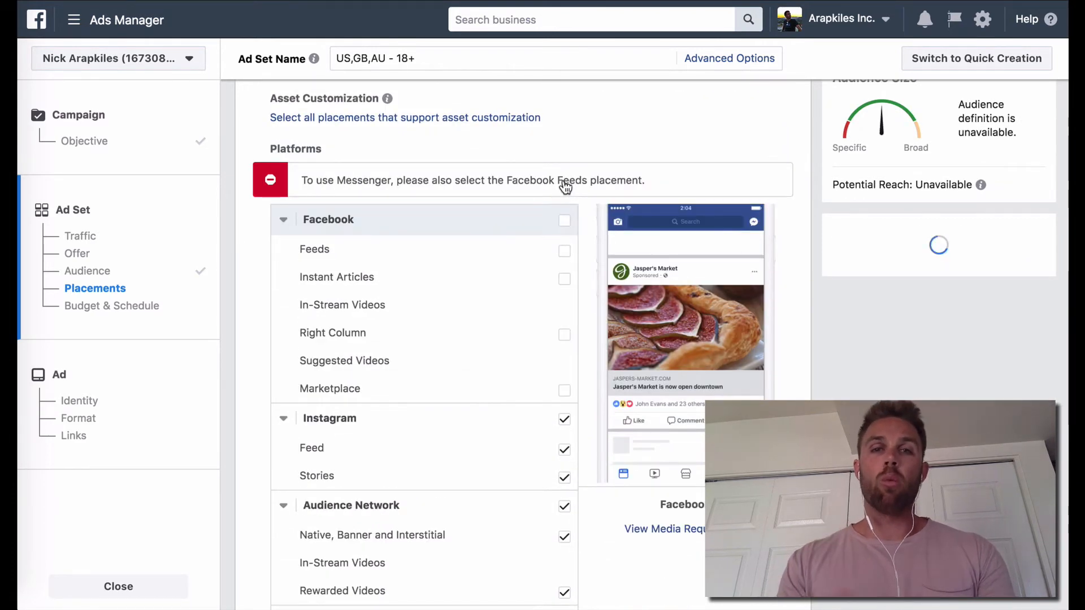
{"action": "scroll", "coordinate": [563, 180], "scroll_direction": "down", "scroll_amount": 2}
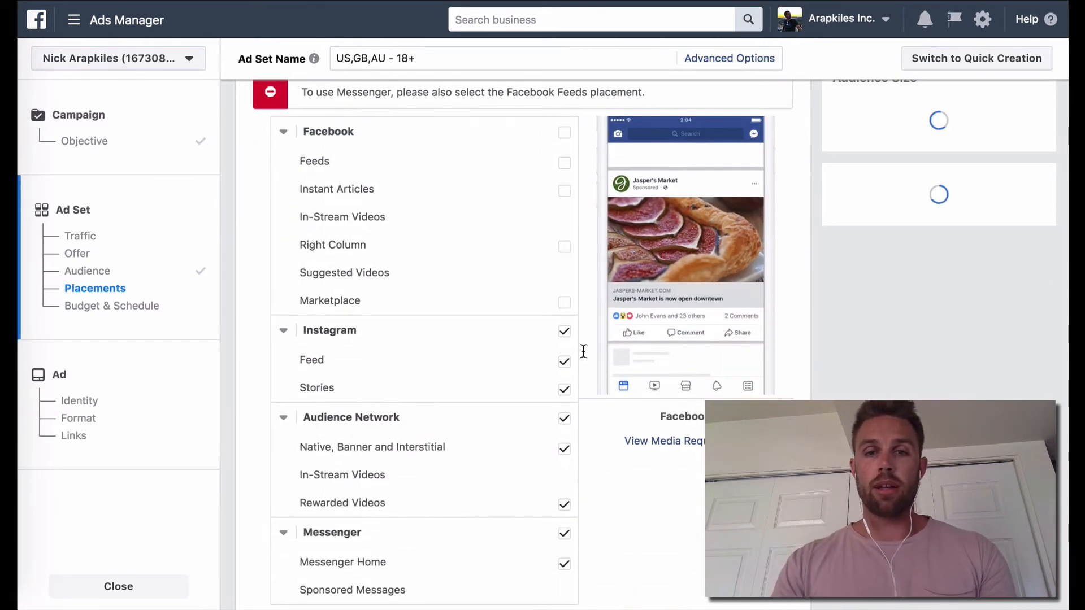
{"action": "left_click", "coordinate": [564, 419]}
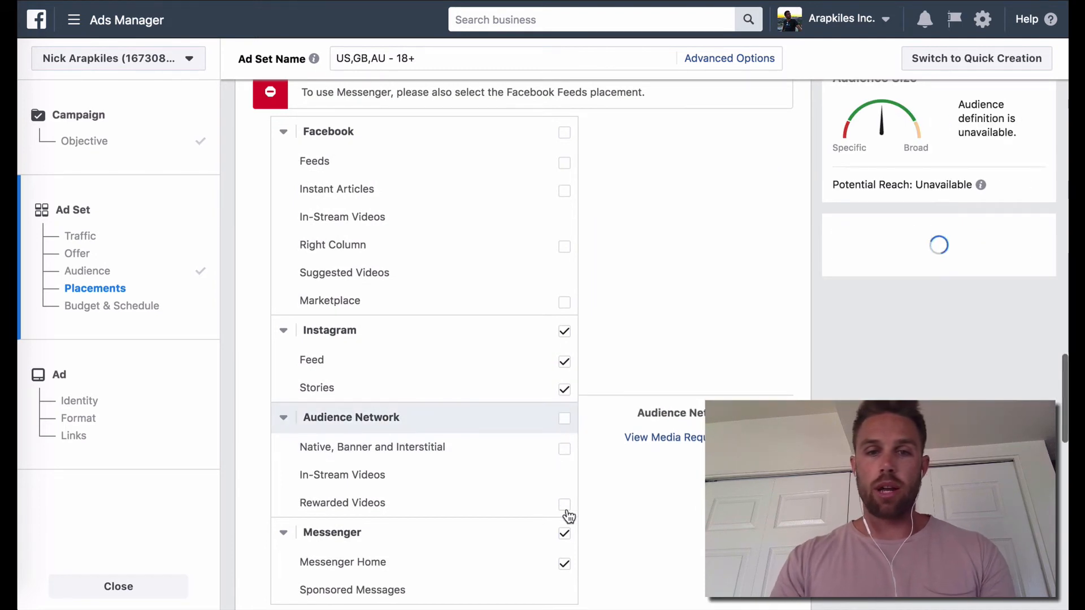
{"action": "left_click", "coordinate": [565, 533]}
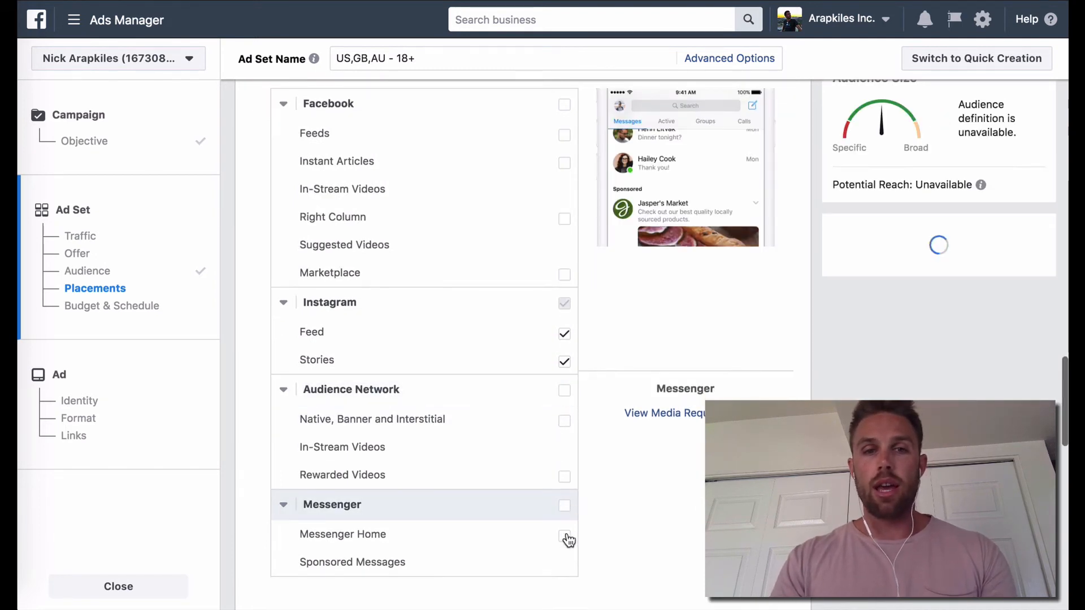
{"action": "left_click", "coordinate": [564, 335]}
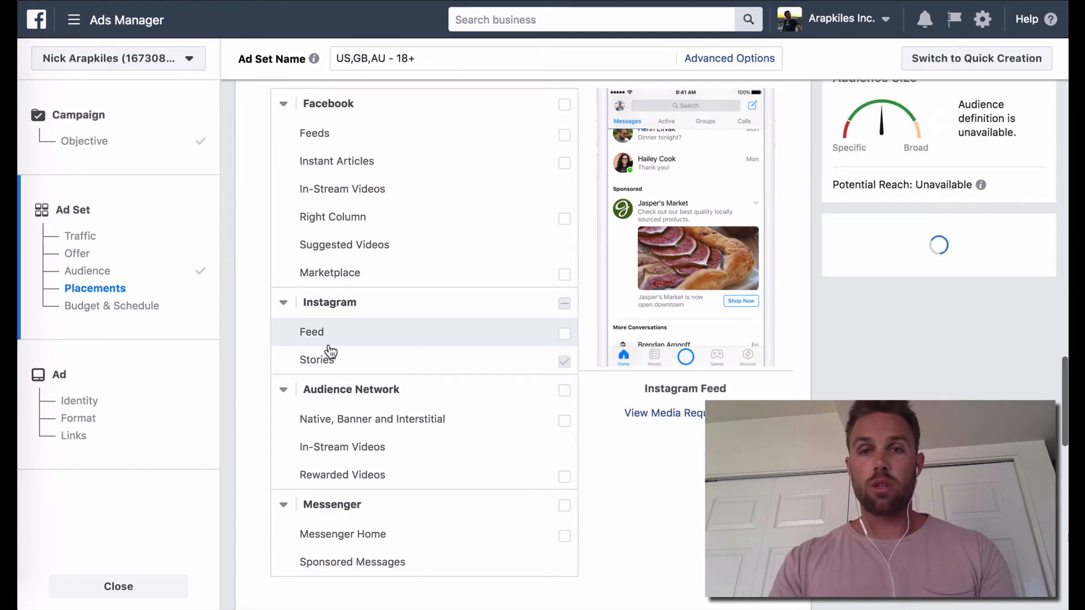
Step: Set the ad set's daily budget to $5.00
{"action": "scroll", "coordinate": [256, 368], "scroll_direction": "down", "scroll_amount": 10}
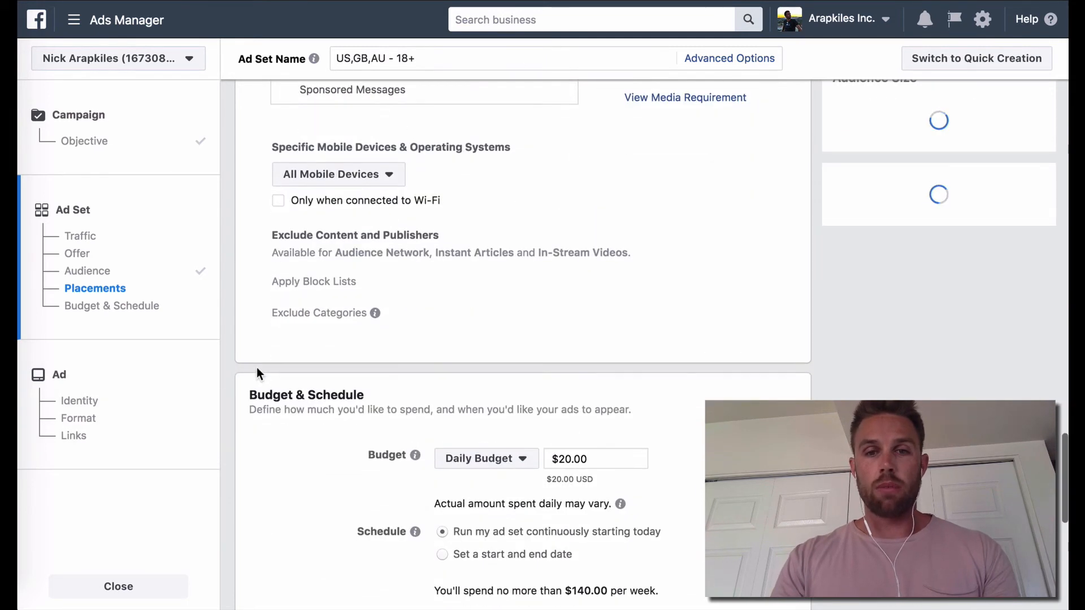
{"action": "scroll", "coordinate": [256, 373], "scroll_direction": "down", "scroll_amount": 5}
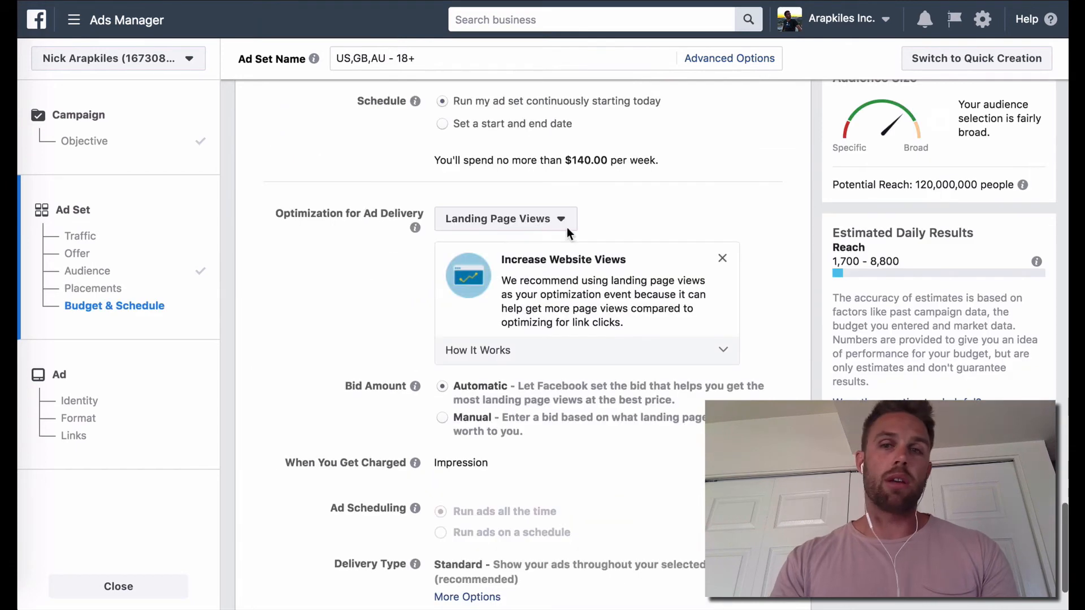
{"action": "scroll", "coordinate": [567, 231], "scroll_direction": "up", "scroll_amount": 3}
{"action": "scroll", "coordinate": [568, 235], "scroll_direction": "up", "scroll_amount": 1}
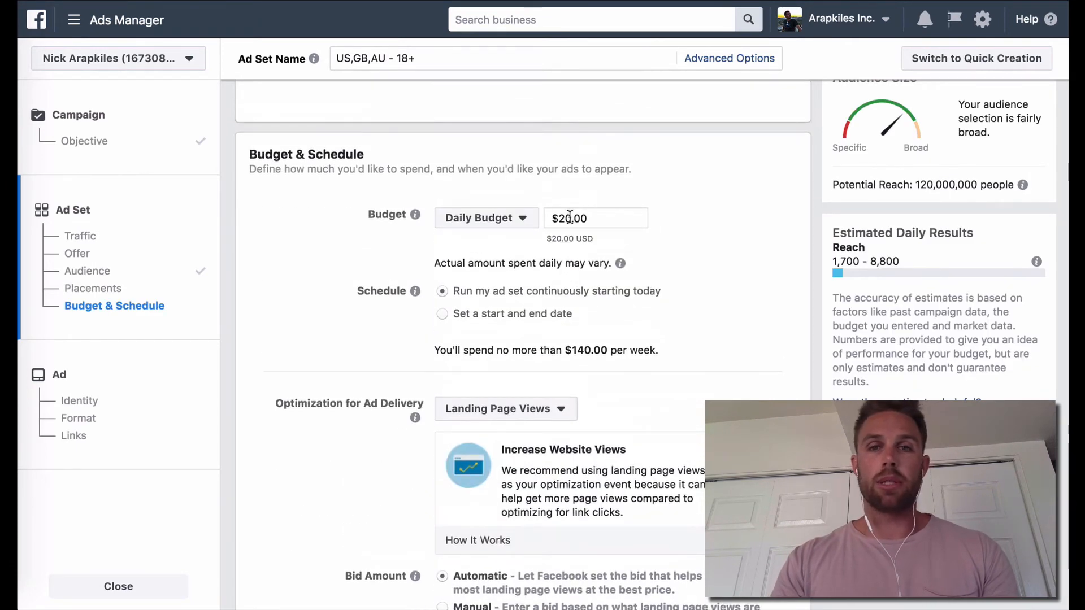
{"action": "left_click_drag", "start_coordinate": [571, 218], "coordinate": [562, 218]}
{"action": "type", "text": "5"}
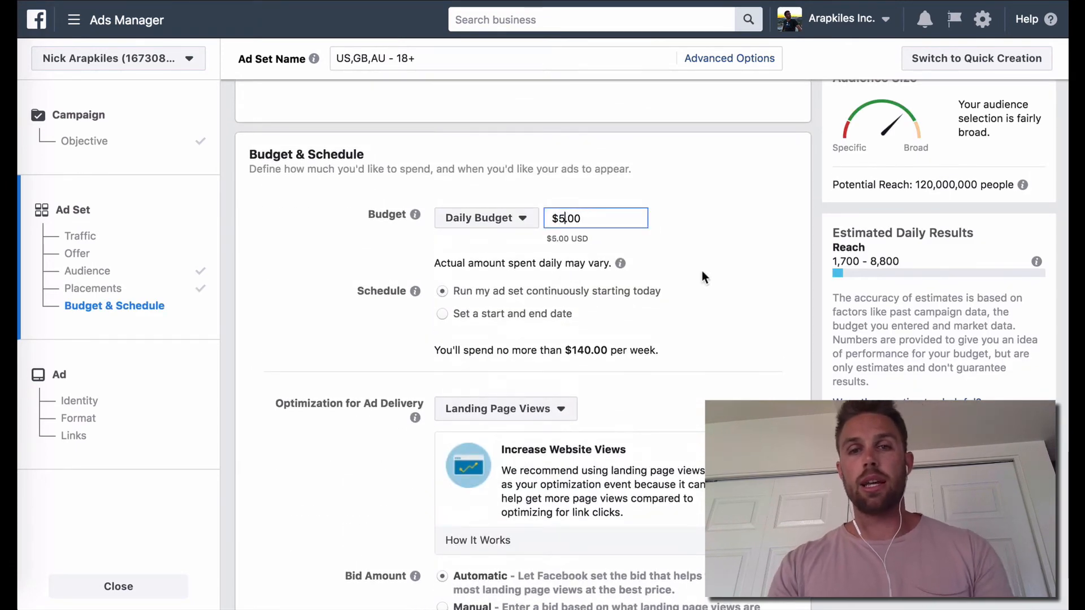
{"action": "left_click", "coordinate": [744, 305]}
Step: Keep the optimization and bid settings and continue to the ad's identity and format setup
{"action": "scroll", "coordinate": [743, 300], "scroll_direction": "down", "scroll_amount": 5}
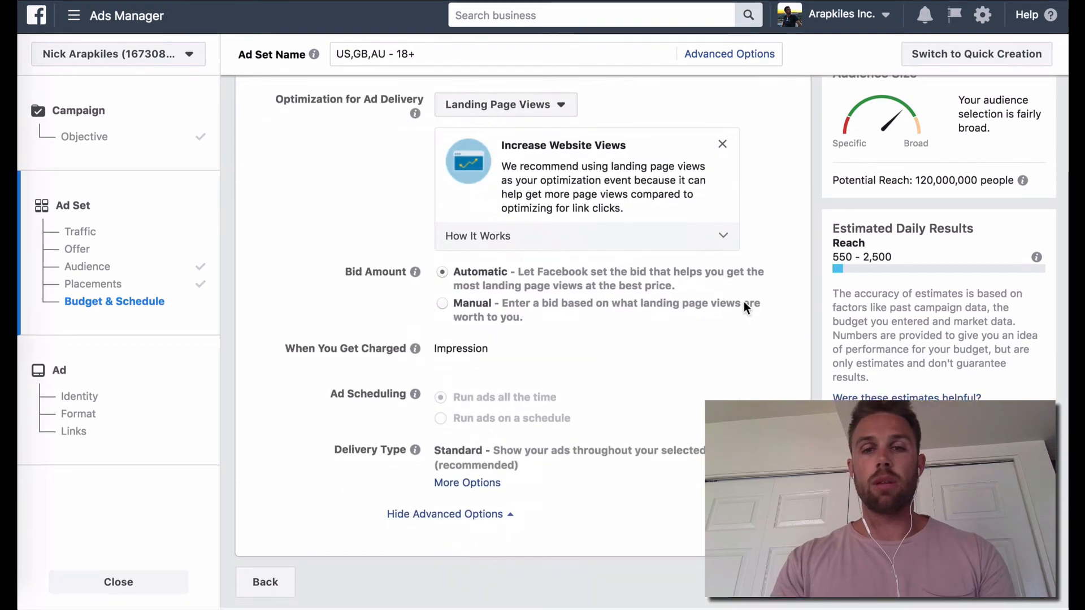
{"action": "left_click", "coordinate": [760, 600]}
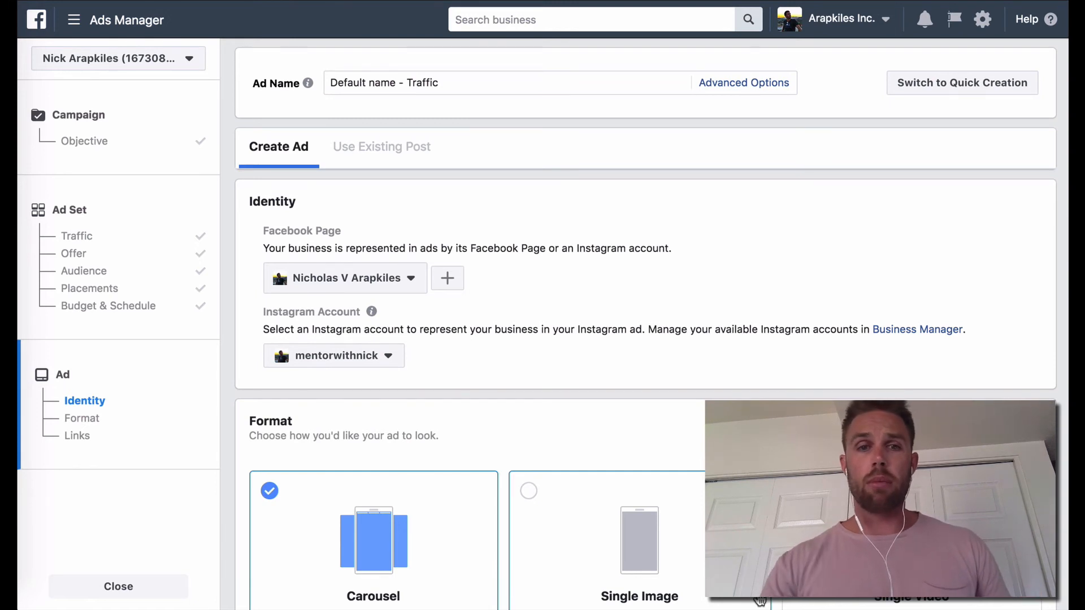
{"action": "scroll", "coordinate": [744, 397], "scroll_direction": "down", "scroll_amount": 3}
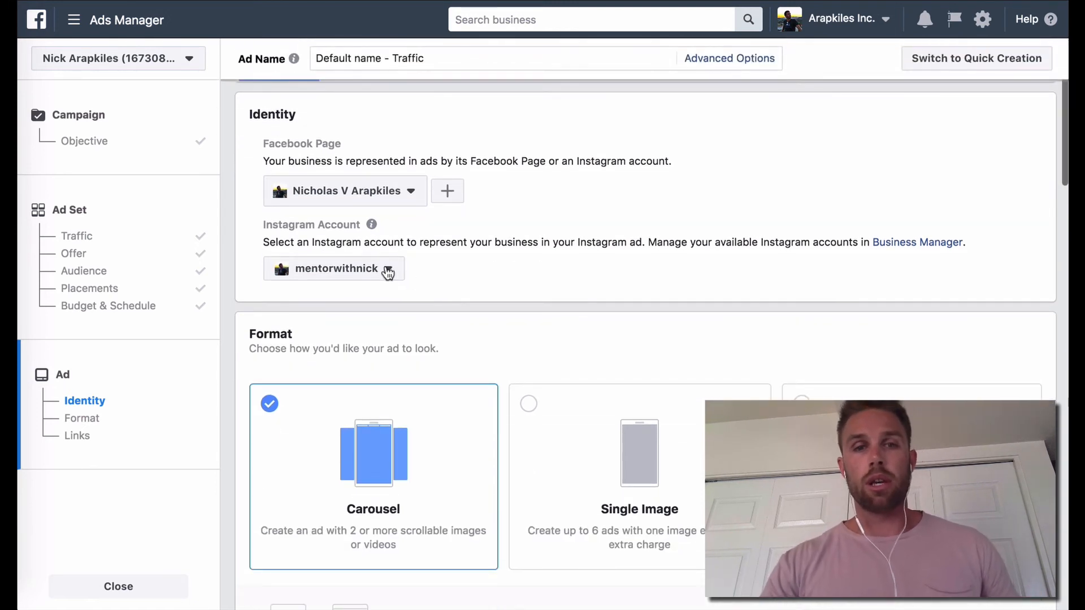
Step: Switch the Instagram account representing the business in the ad from mentorwithnick to the other linked Instagram account
{"action": "left_click", "coordinate": [388, 271]}
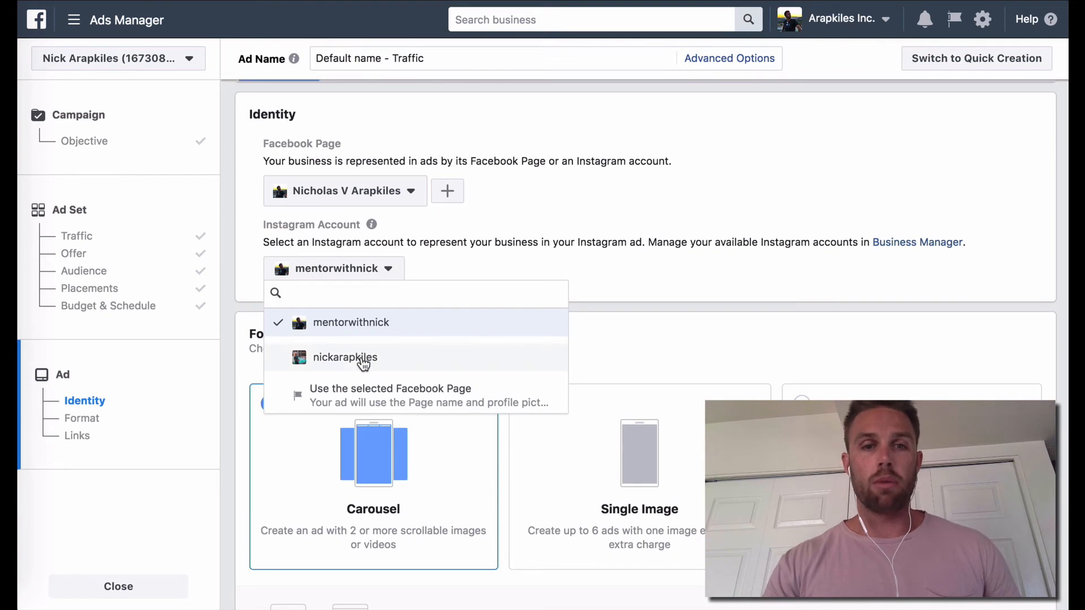
{"action": "left_click", "coordinate": [362, 364]}
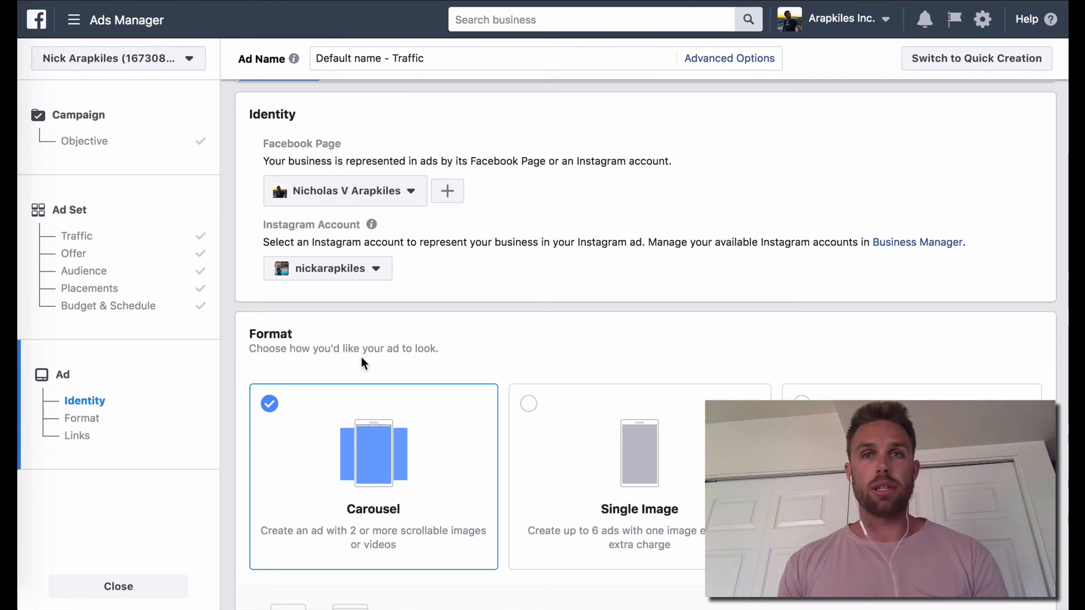
Step: Look over the carousel ad's text, headline and destination URL fields, and change the ad format to Single Image
{"action": "scroll", "coordinate": [515, 361], "scroll_direction": "down", "scroll_amount": 3}
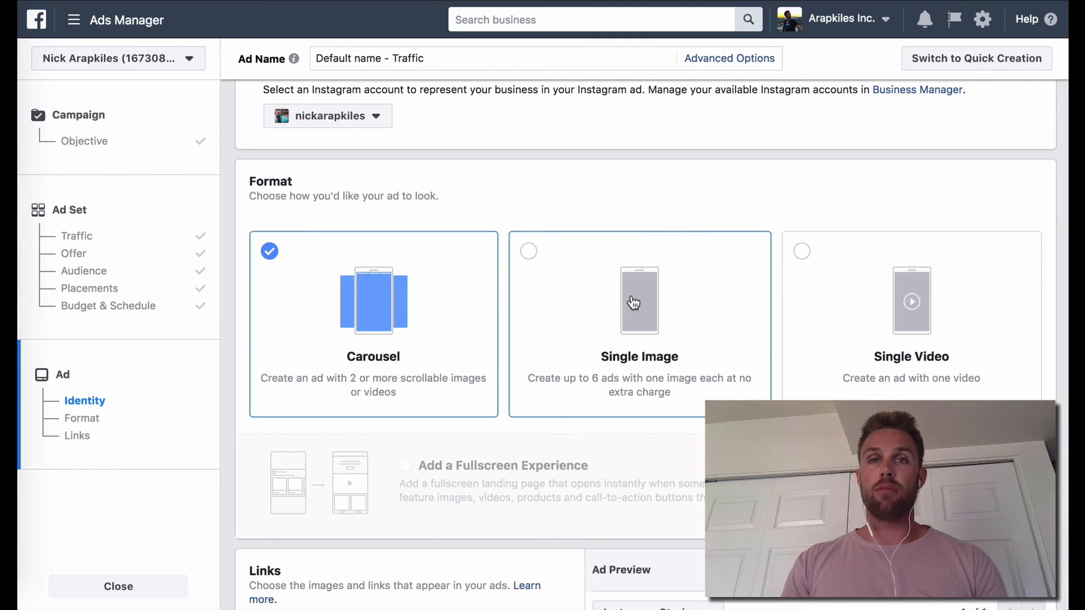
{"action": "scroll", "coordinate": [633, 303], "scroll_direction": "down", "scroll_amount": 8}
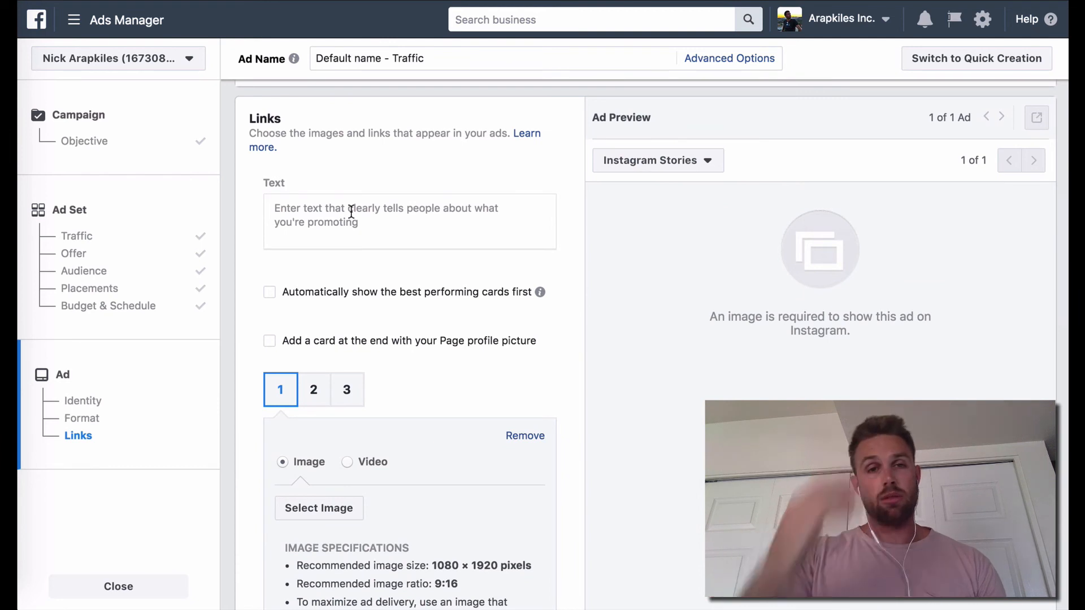
{"action": "left_click", "coordinate": [351, 211]}
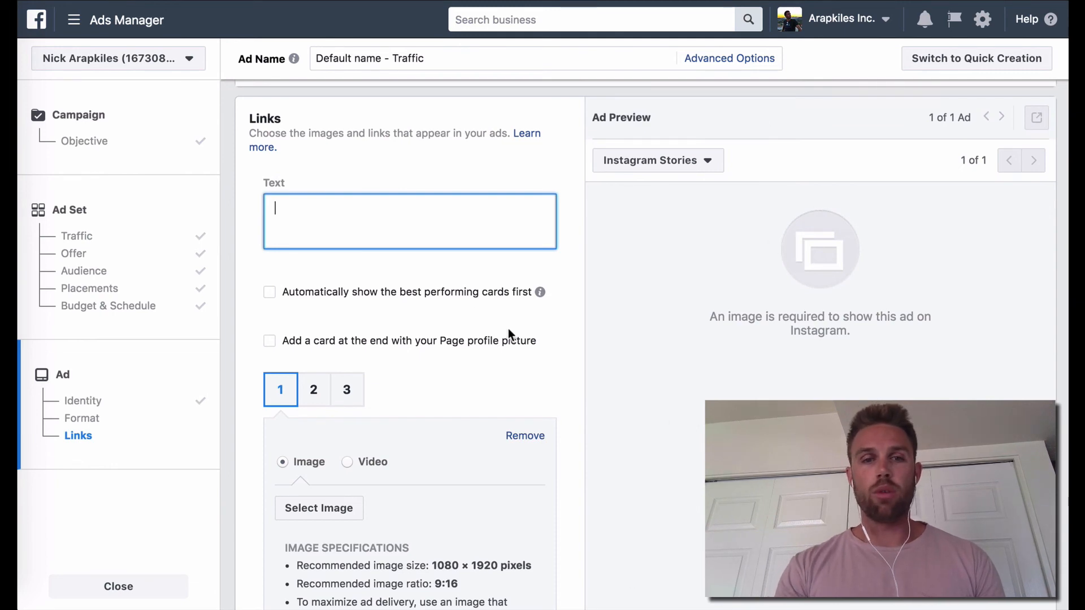
{"action": "scroll", "coordinate": [469, 301], "scroll_direction": "down", "scroll_amount": 10}
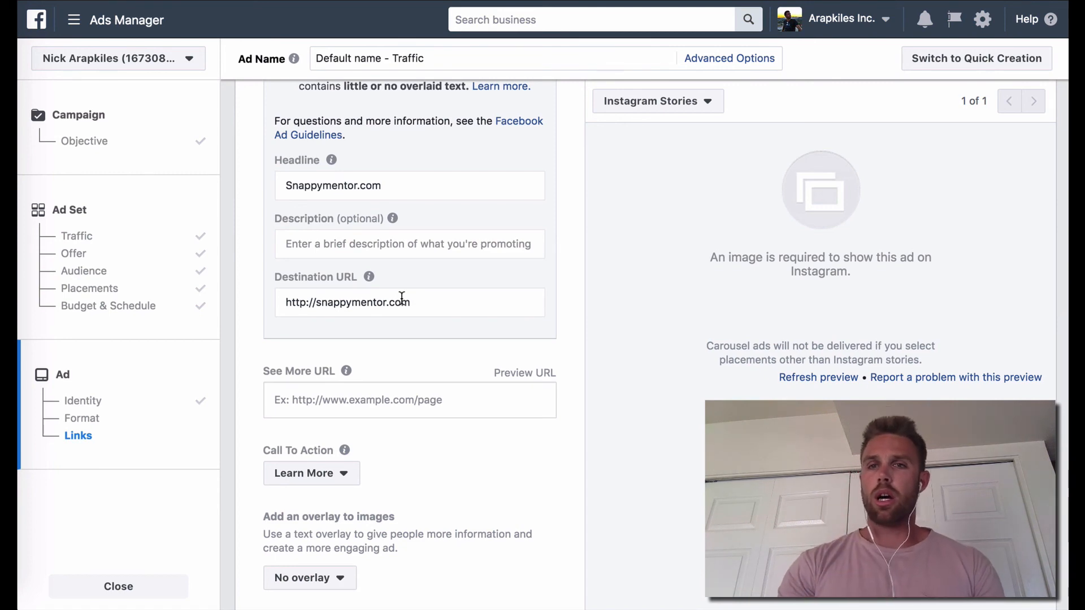
{"action": "scroll", "coordinate": [513, 324], "scroll_direction": "up", "scroll_amount": 15}
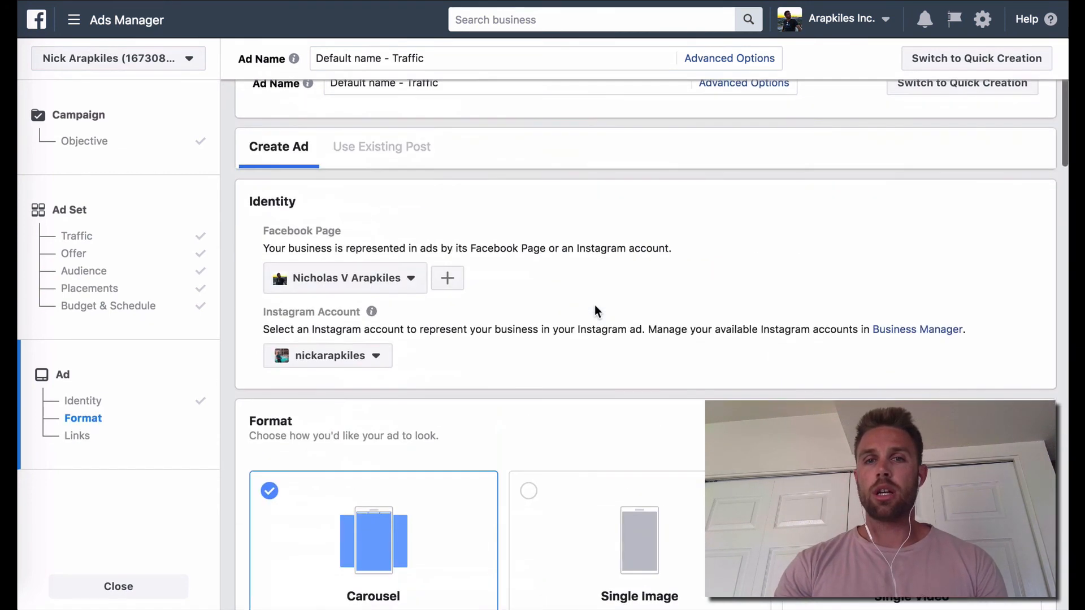
{"action": "left_click", "coordinate": [641, 540]}
{"action": "scroll", "coordinate": [642, 540], "scroll_direction": "down", "scroll_amount": 6}
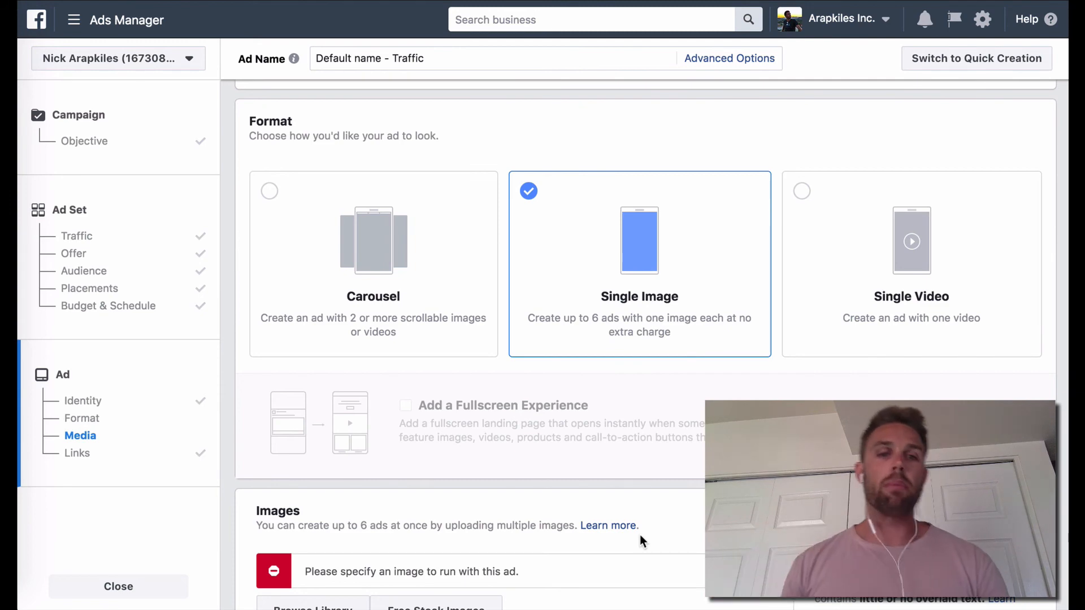
{"action": "scroll", "coordinate": [639, 534], "scroll_direction": "down", "scroll_amount": 15}
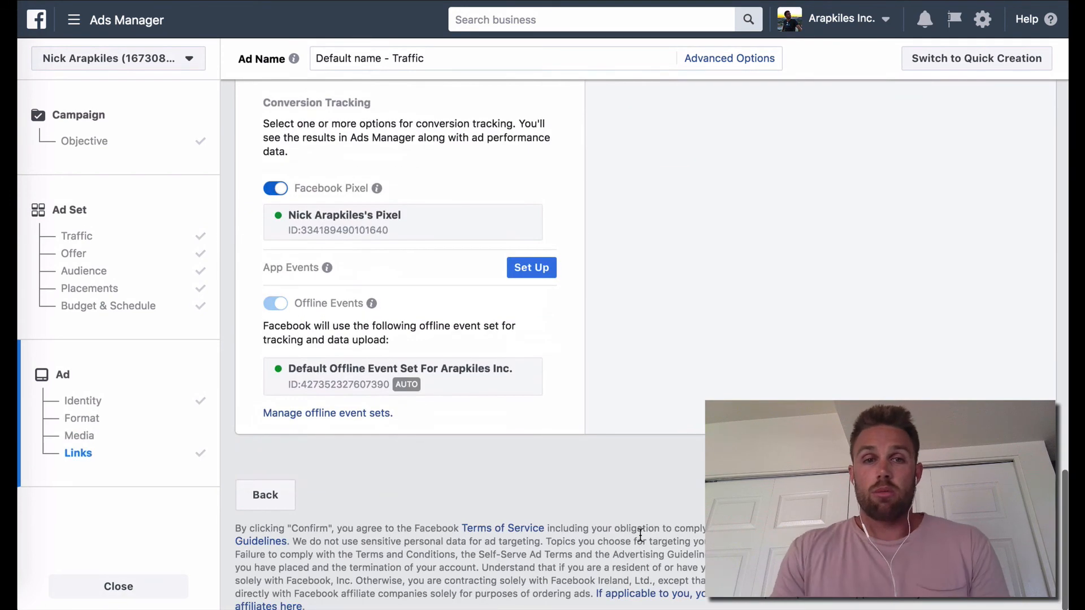
{"action": "scroll", "coordinate": [639, 535], "scroll_direction": "up", "scroll_amount": 15}
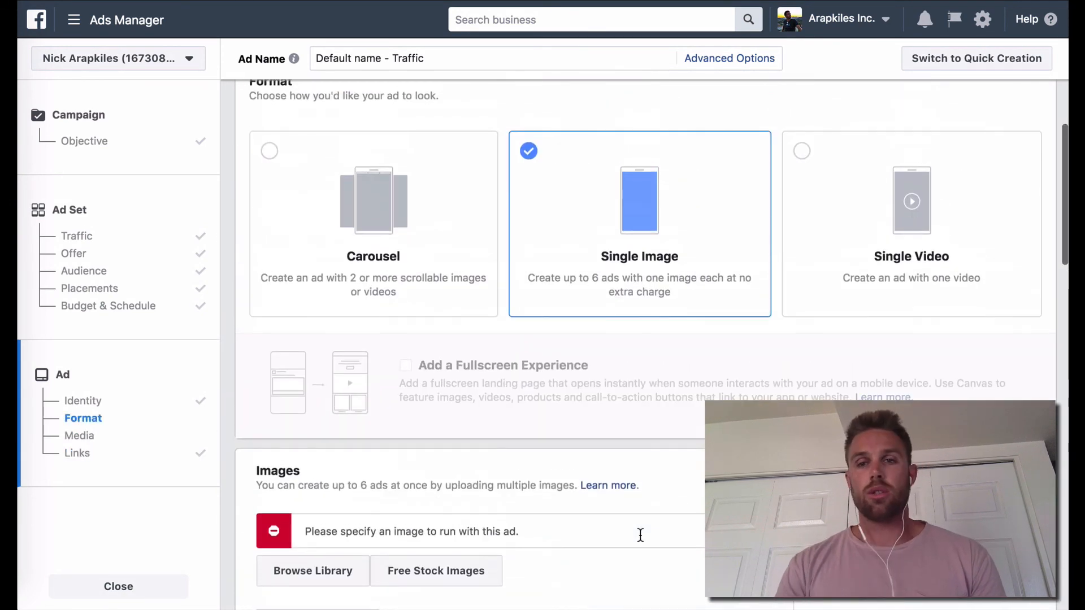